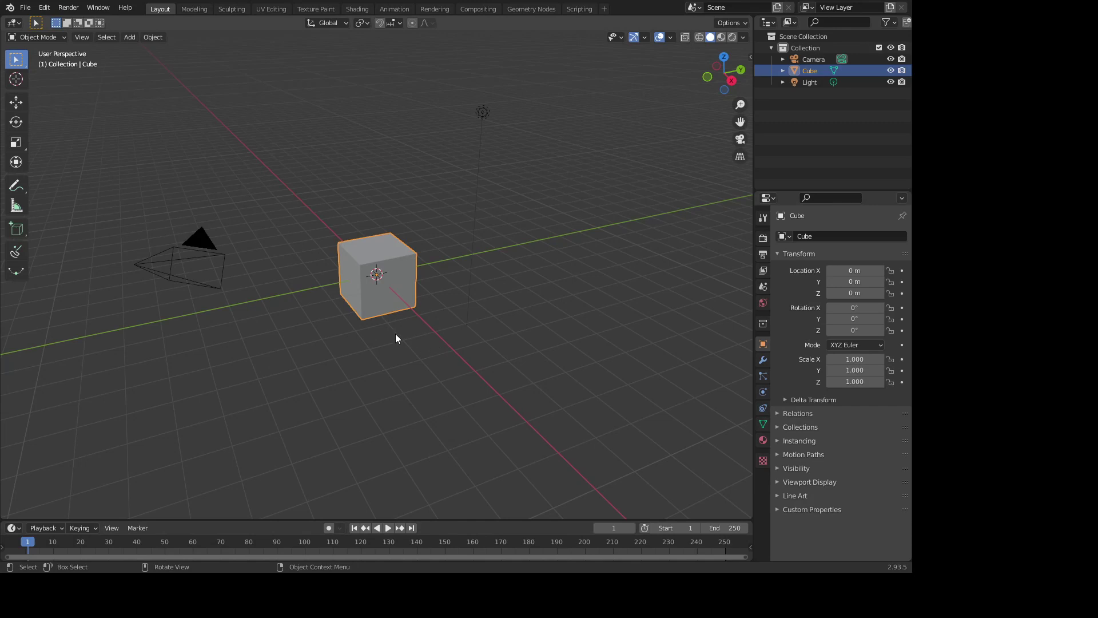
Delete the default cube and switch to the top orthographic view
key(Delete)
key(KP_7)
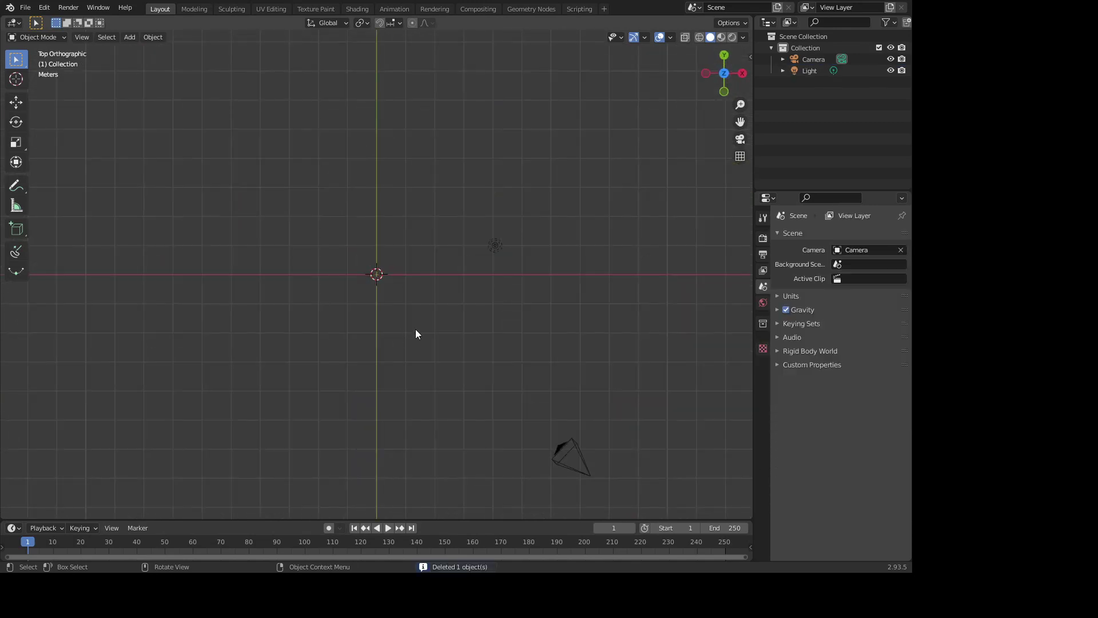
Add a Rectangle curve at the scene centre
key(shift+a)
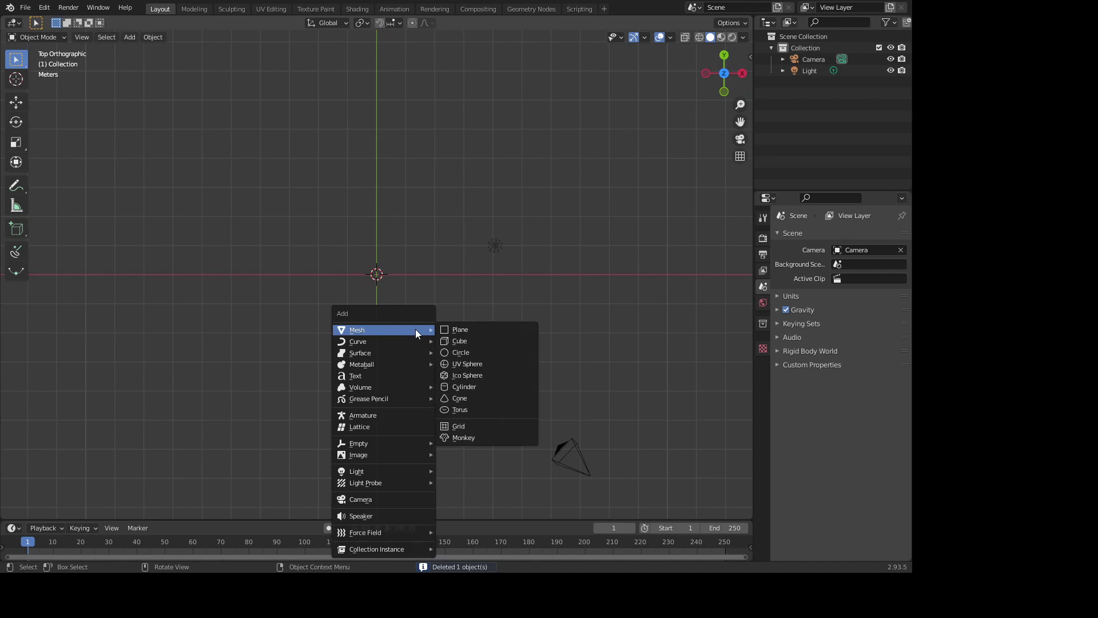
key(Down)
key(Down)
key(Up)
key(Right)
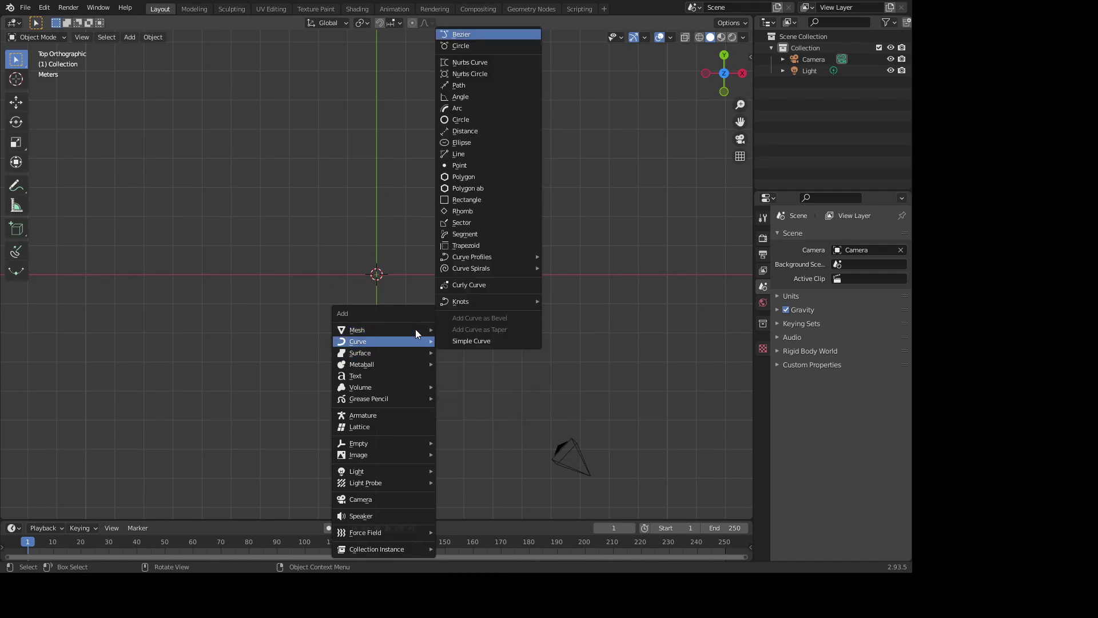
key(Down)
key(Down)
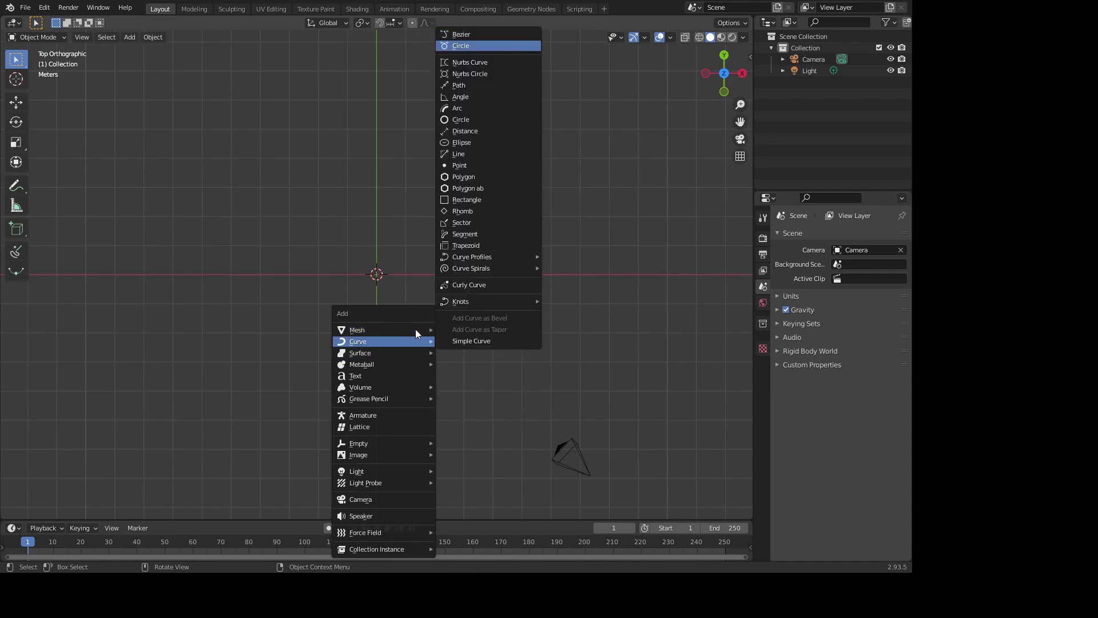
key(Down)
key(Down)
key(Down)
key(Down)
key(Down)
key(Down)
key(Down)
key(Return)
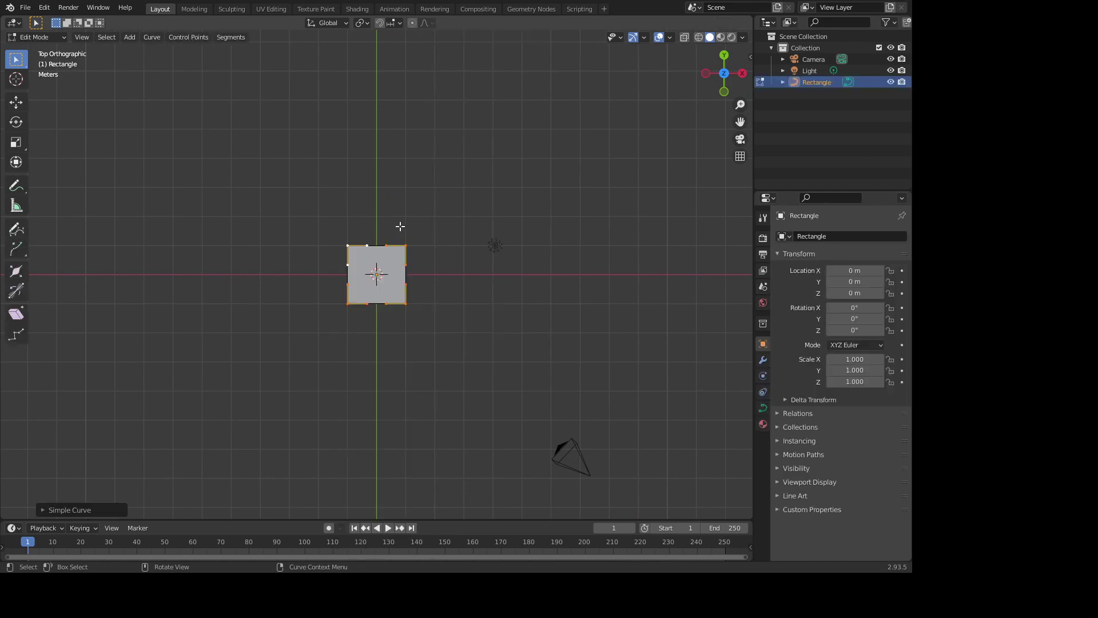
Scale the rectangle up, then undo the oversized enlargement
key(s)
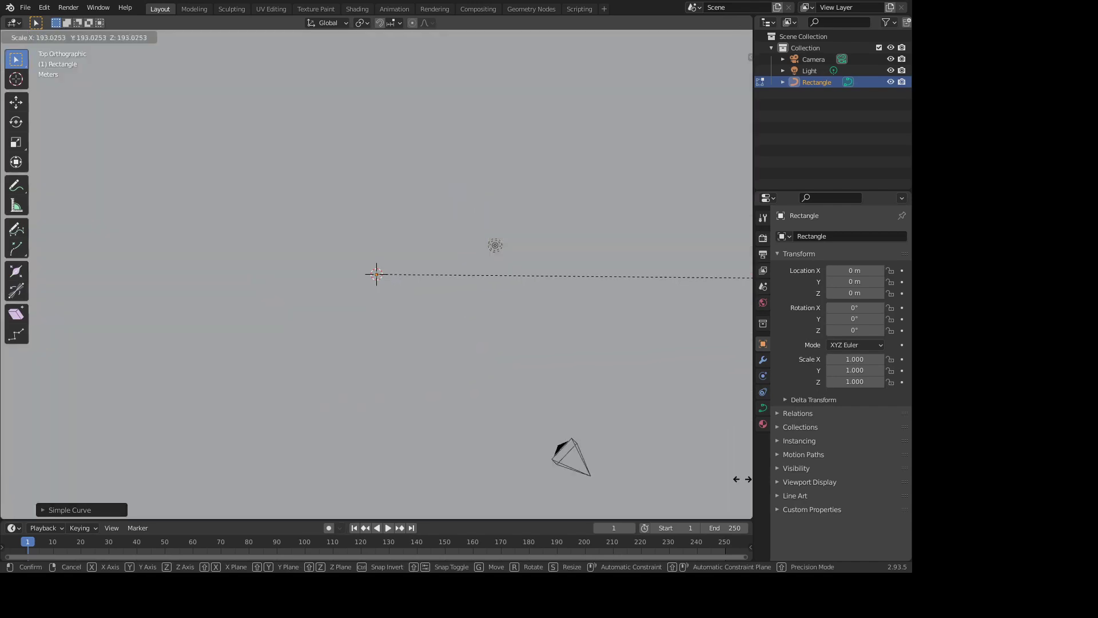
click(535, 399)
key(ctrl+z)
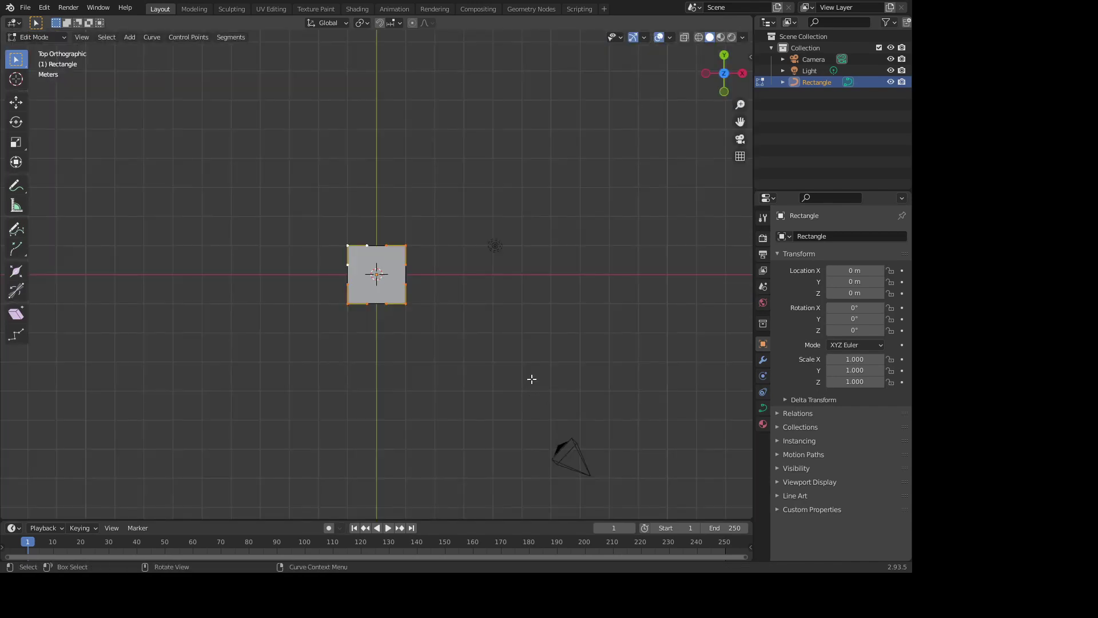
Scale the rectangle to about four times its size and delete its top-left corner point
key(s)
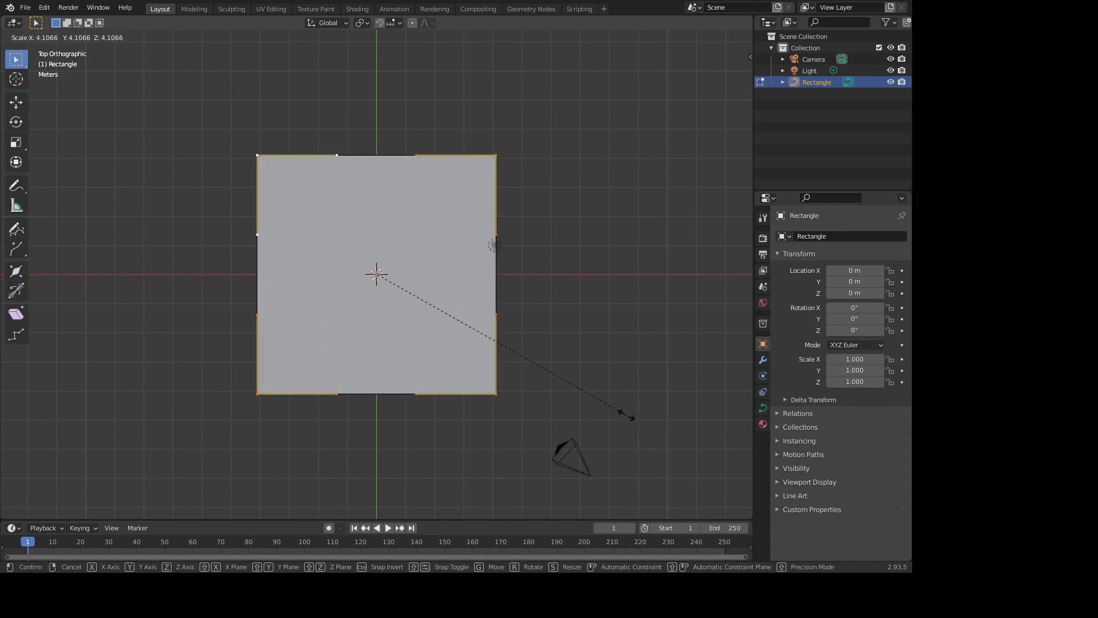
click(621, 415)
click(258, 155)
key(x)
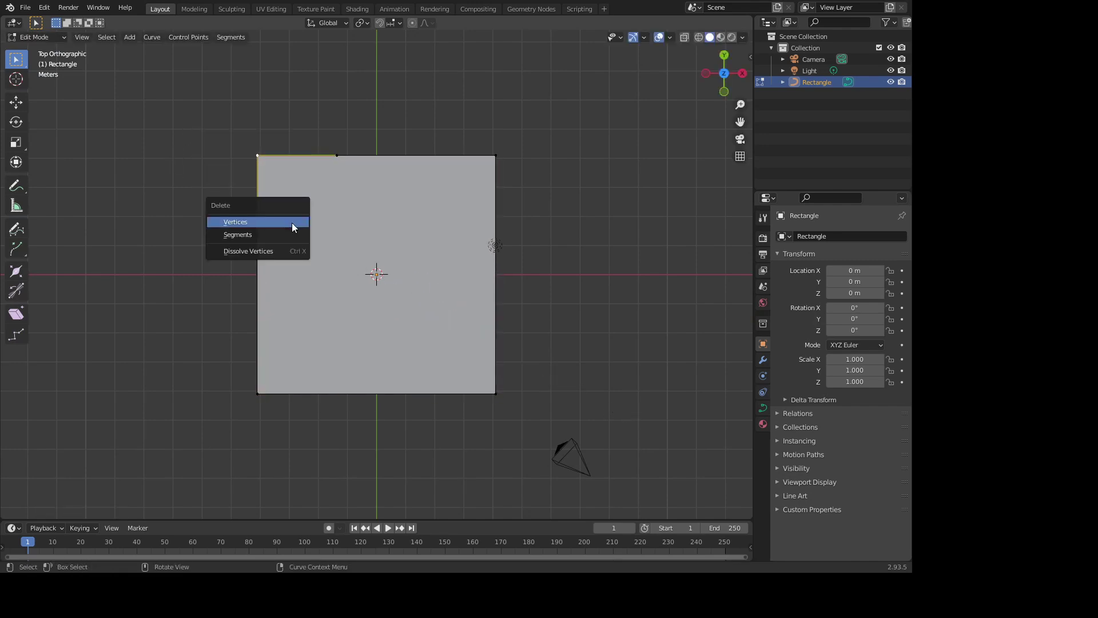
click(296, 223)
Enable grid snapping and move the top point so the apex sits centred above the base
drag(455, 129, 536, 184)
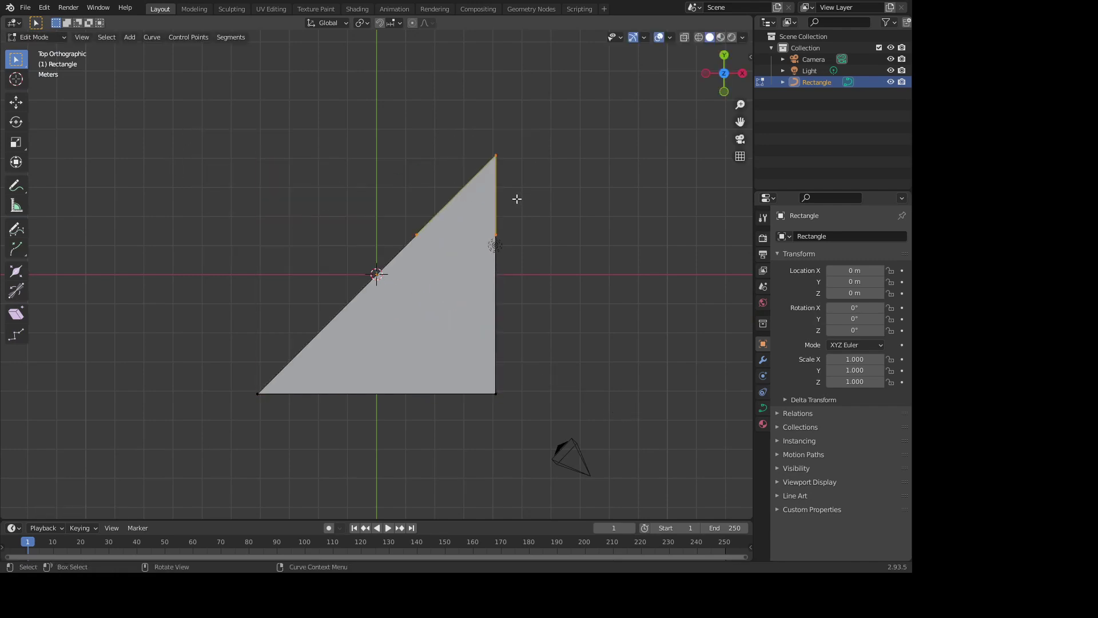
key(g)
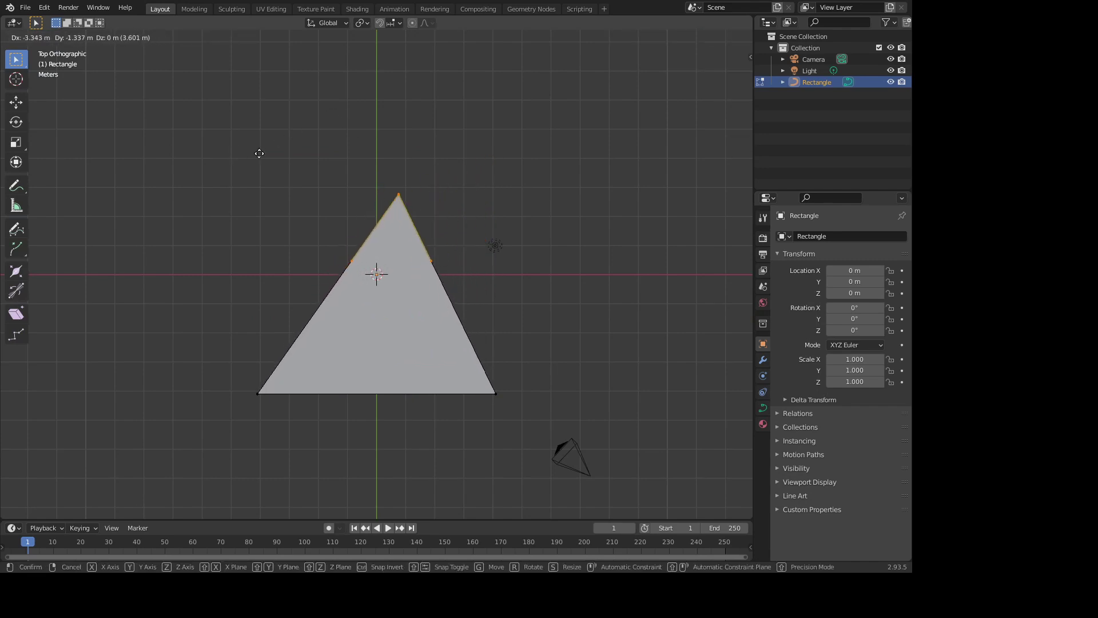
click(310, 145)
click(380, 22)
click(394, 23)
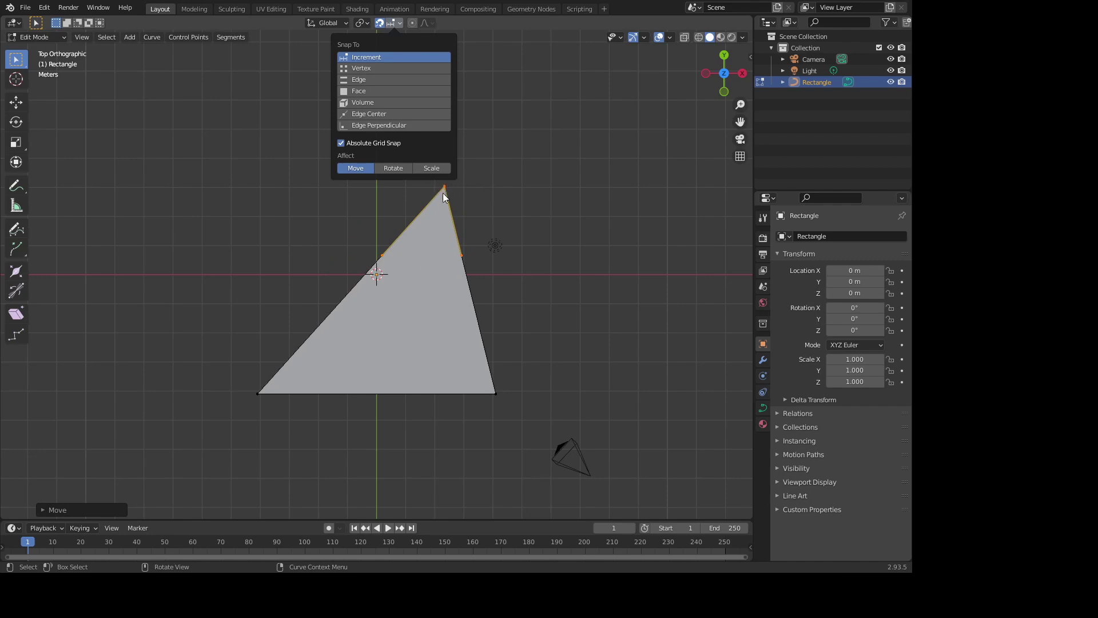
drag(397, 150, 473, 220)
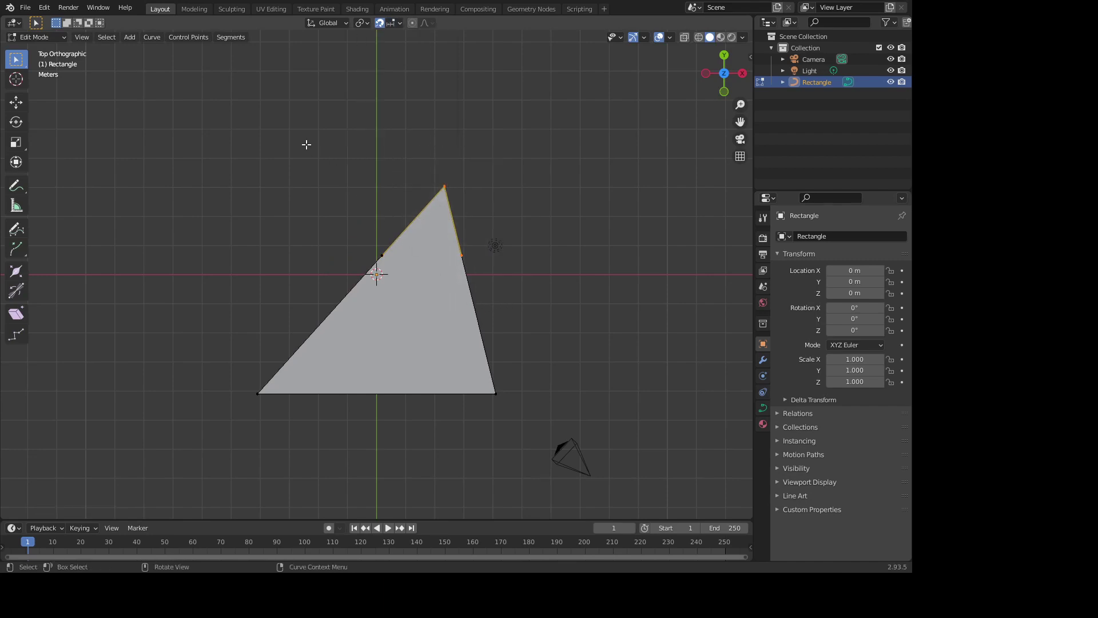
key(g)
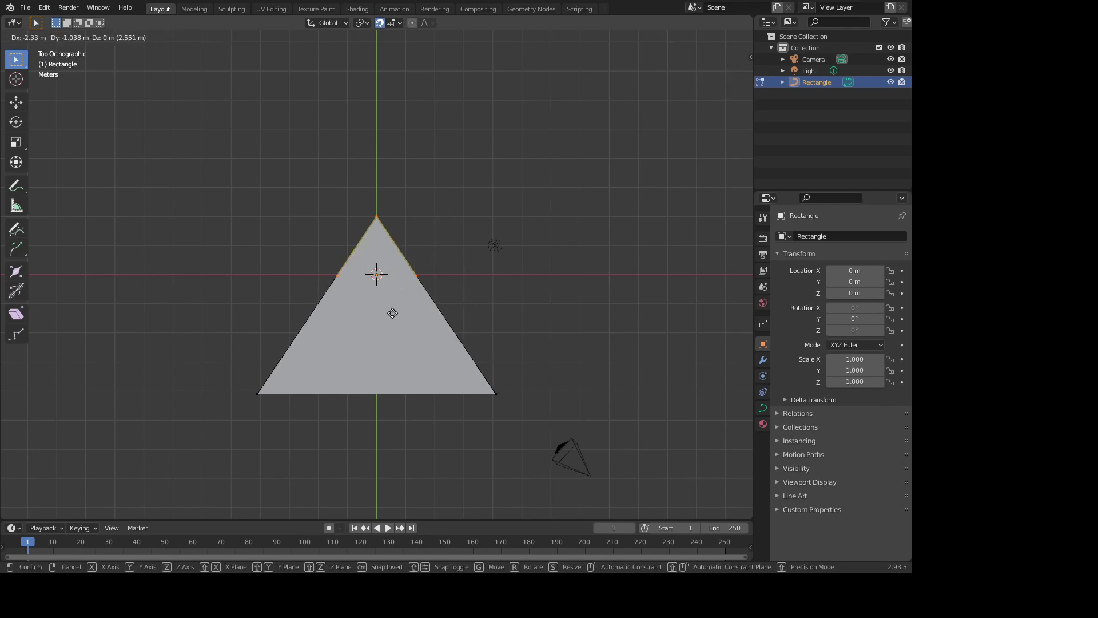
click(397, 312)
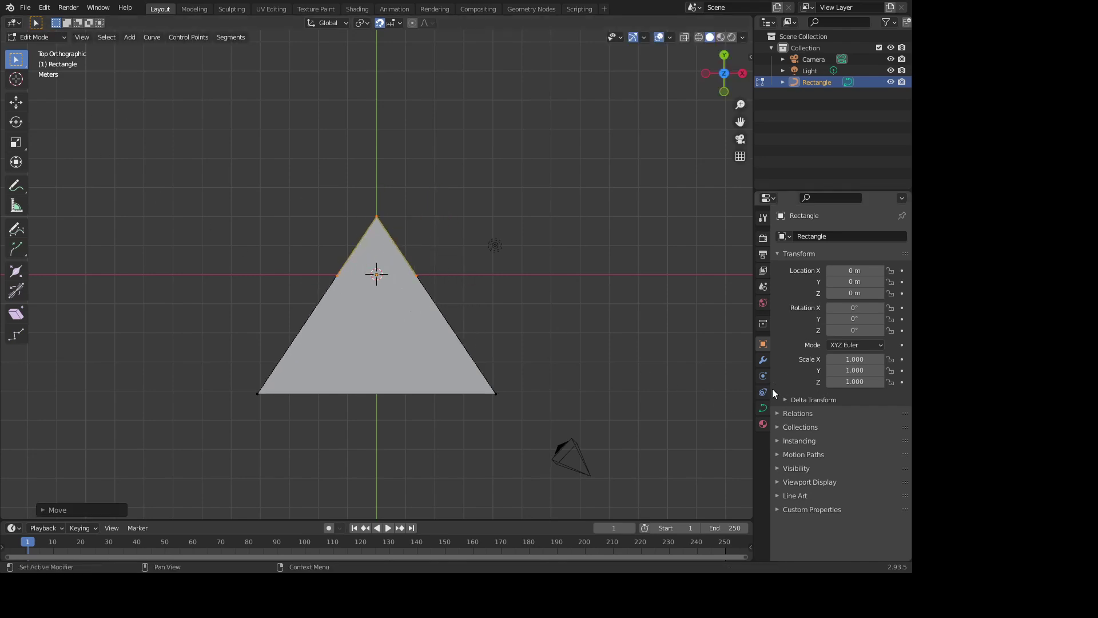
Add a Bevel modifier with a 1.1 m Amount, set to affect Vertices
click(762, 359)
click(788, 236)
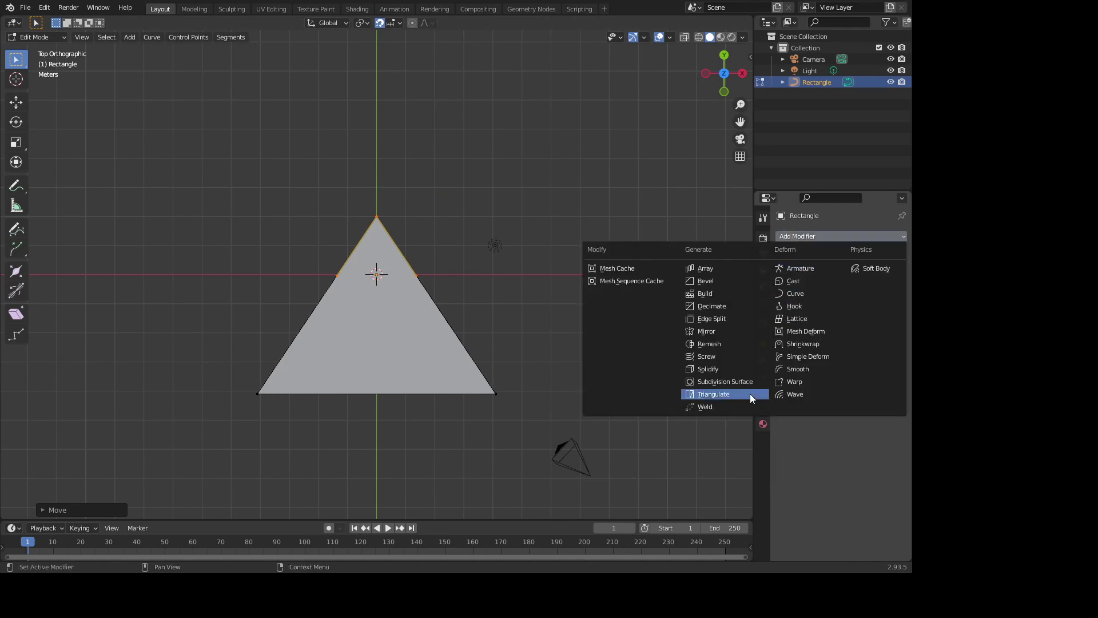
click(705, 281)
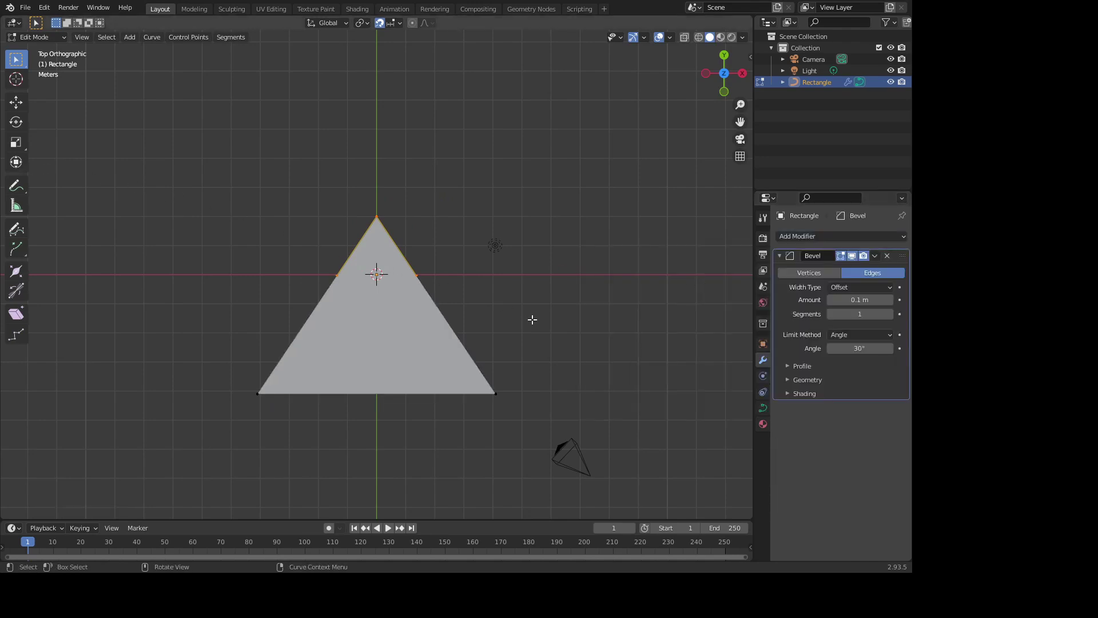
key(Tab)
mouse_move(858, 300)
mouse_down()
mouse_move(892, 299)
mouse_move(892, 314)
mouse_move(830, 318)
mouse_move(867, 299)
mouse_up()
click(808, 272)
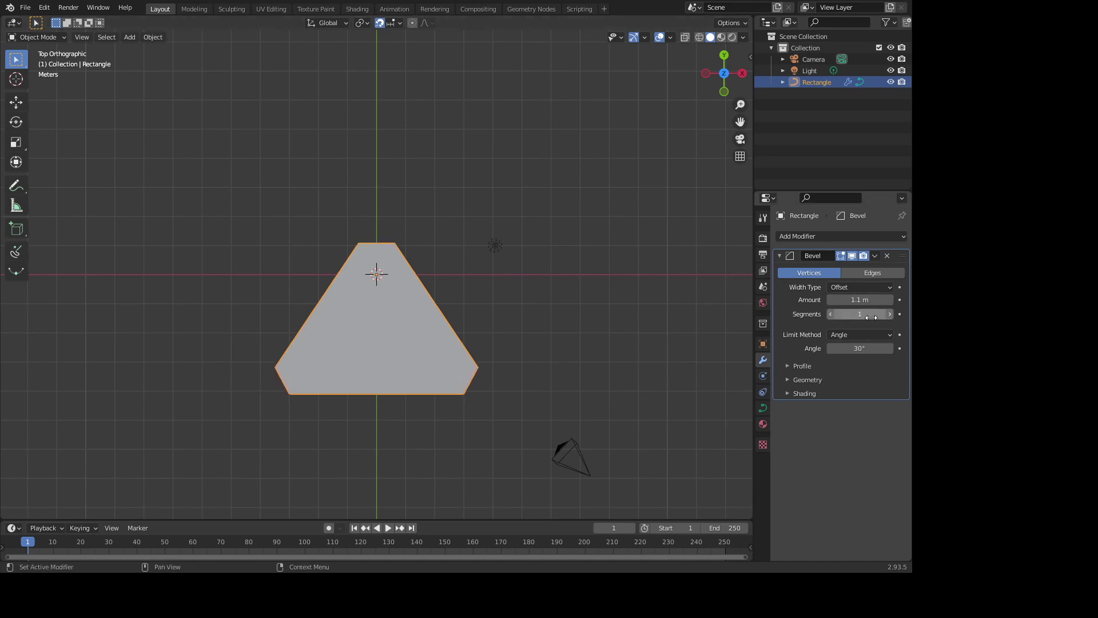
click(150, 39)
mouse_move(168, 338)
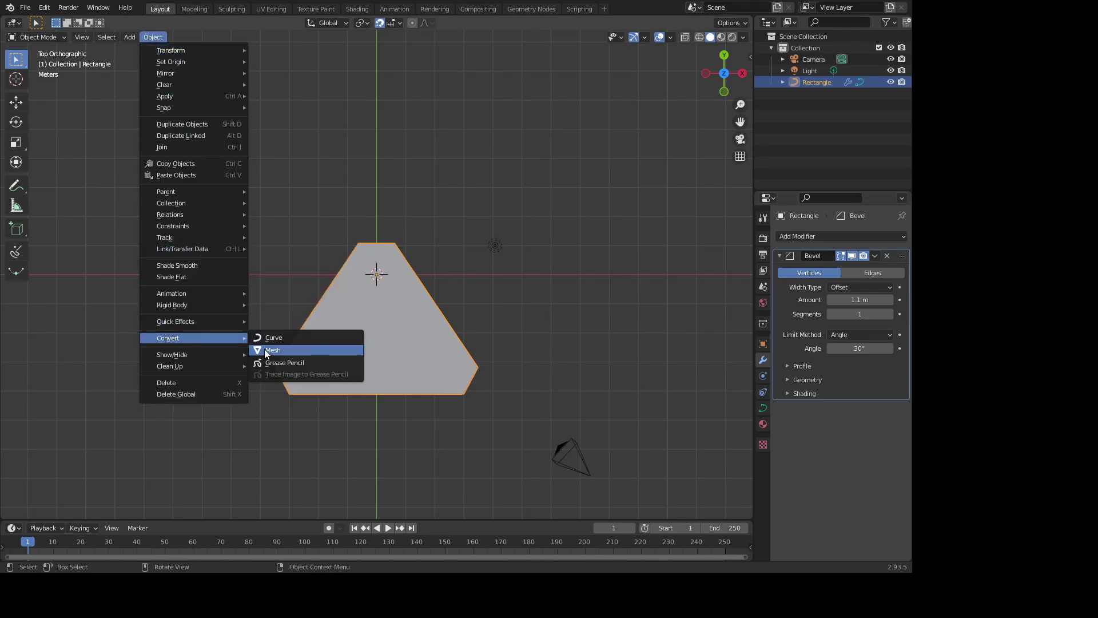
Convert the bevelled triangle to a mesh, then back to a curve, and enter Edit Mode
click(268, 349)
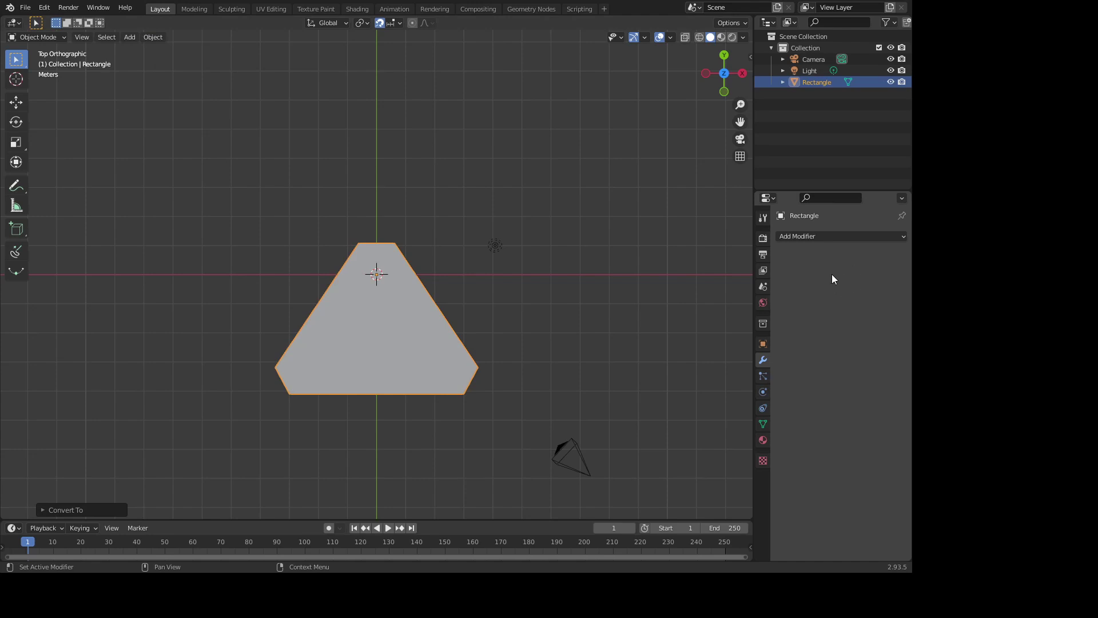
click(149, 35)
mouse_move(168, 338)
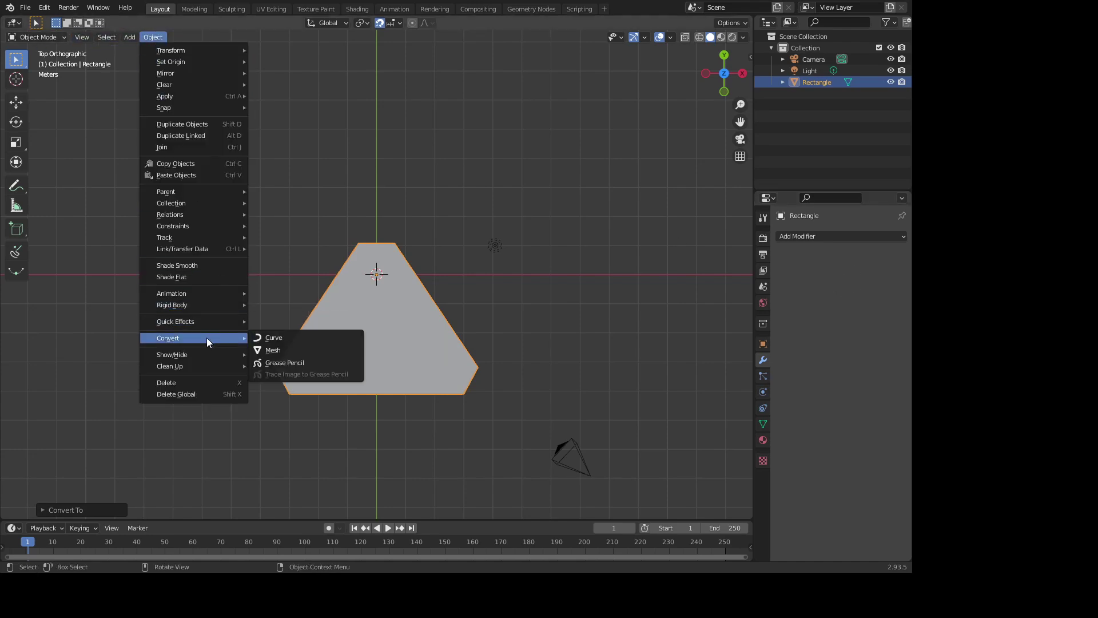
click(270, 338)
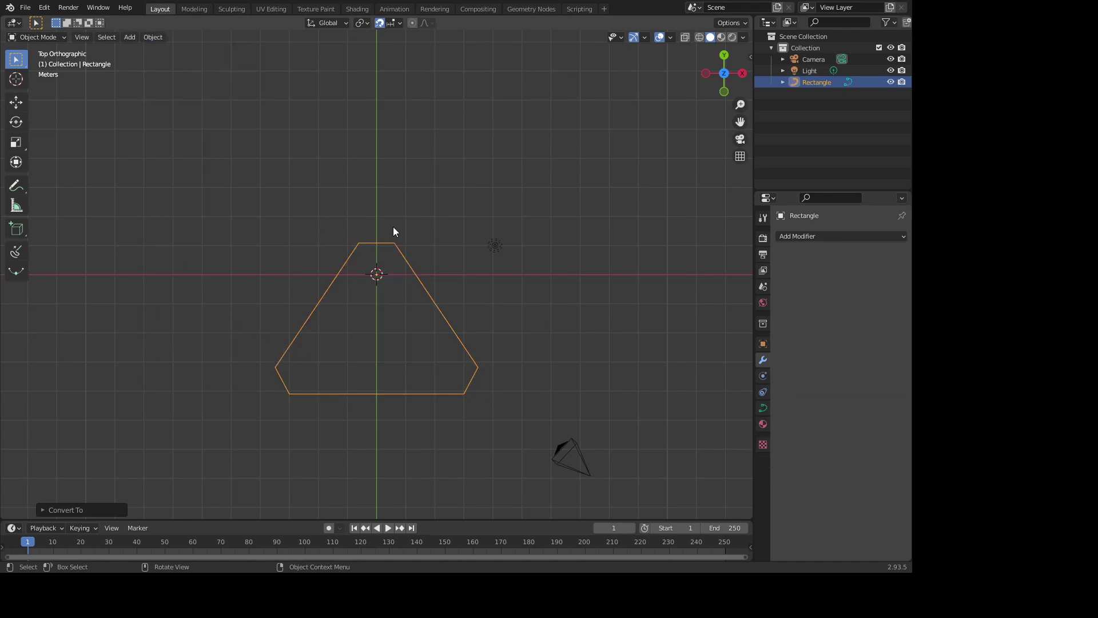
key(Tab)
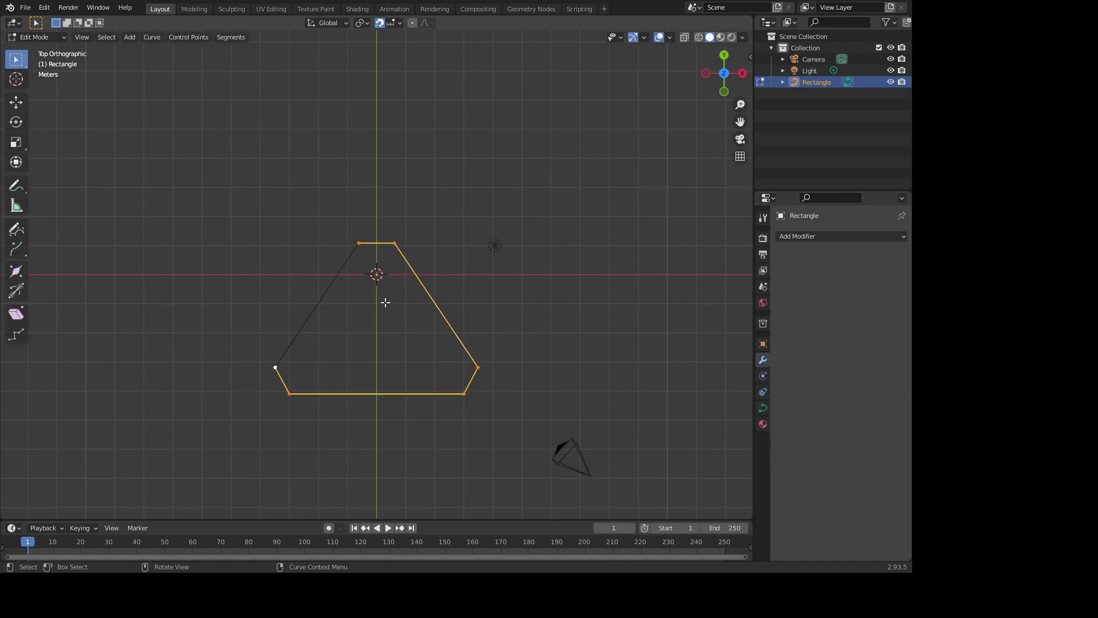
Set the spline type to Bezier with Automatic handles so the corners round off
click(151, 38)
mouse_move(178, 158)
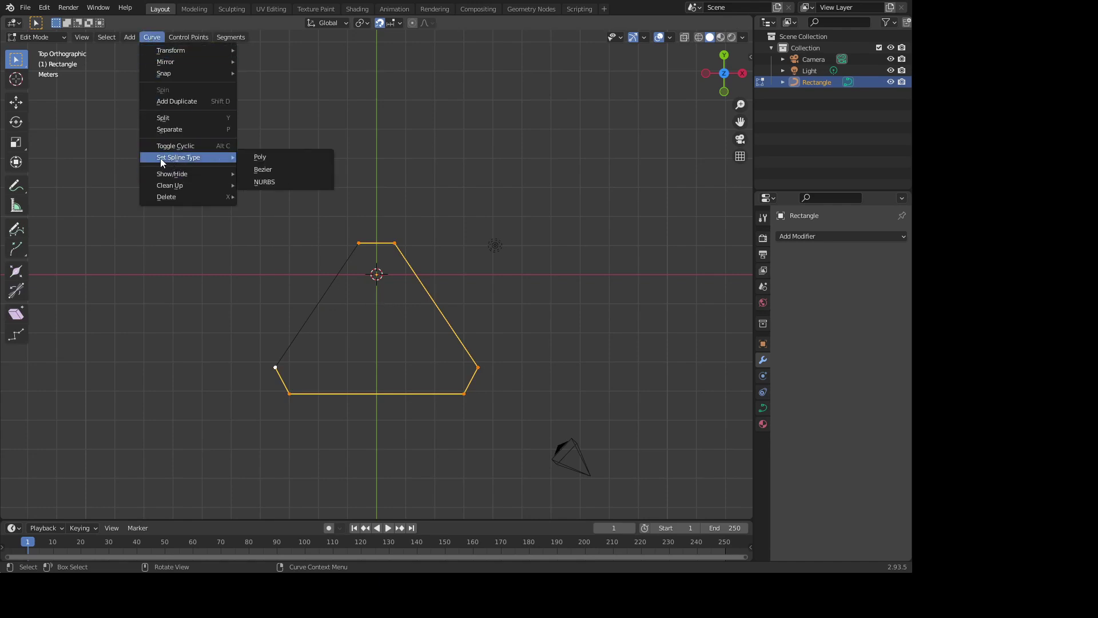
click(269, 169)
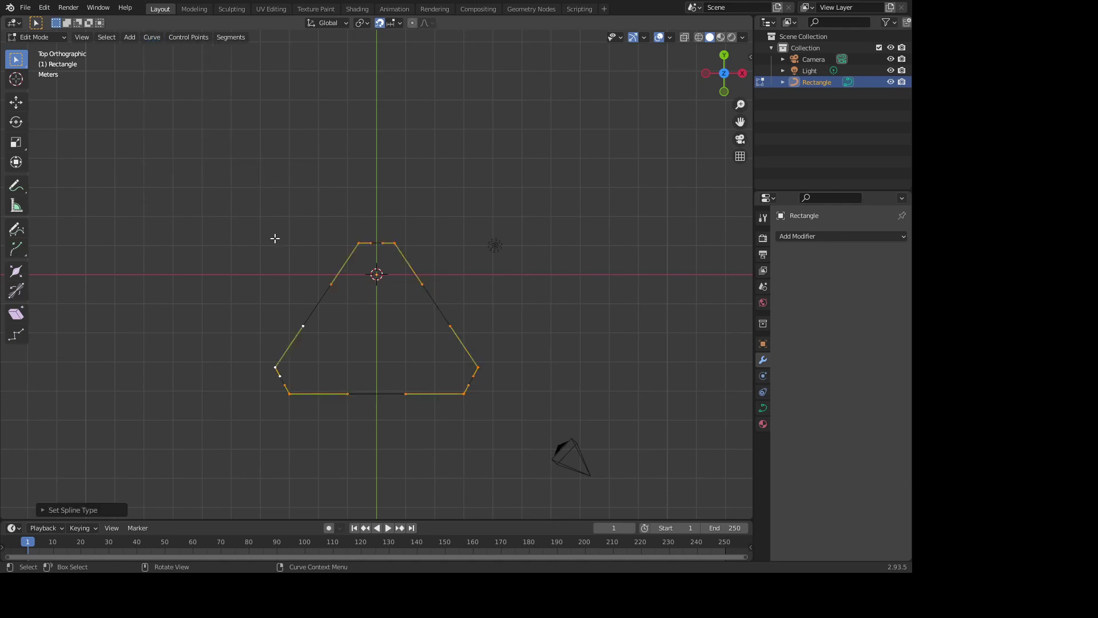
key(v)
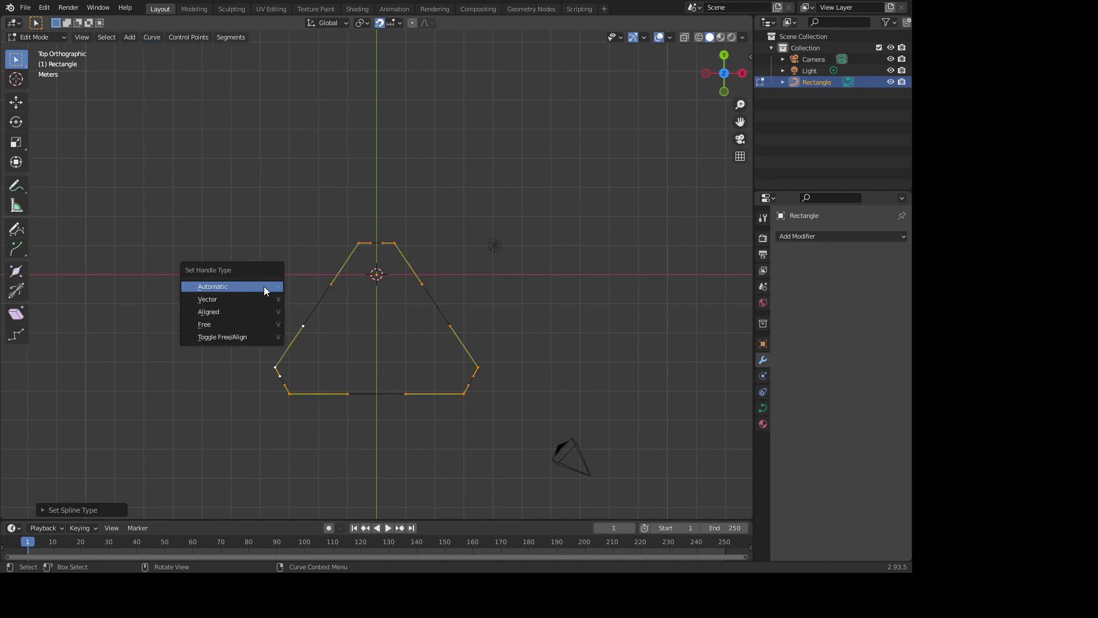
click(252, 286)
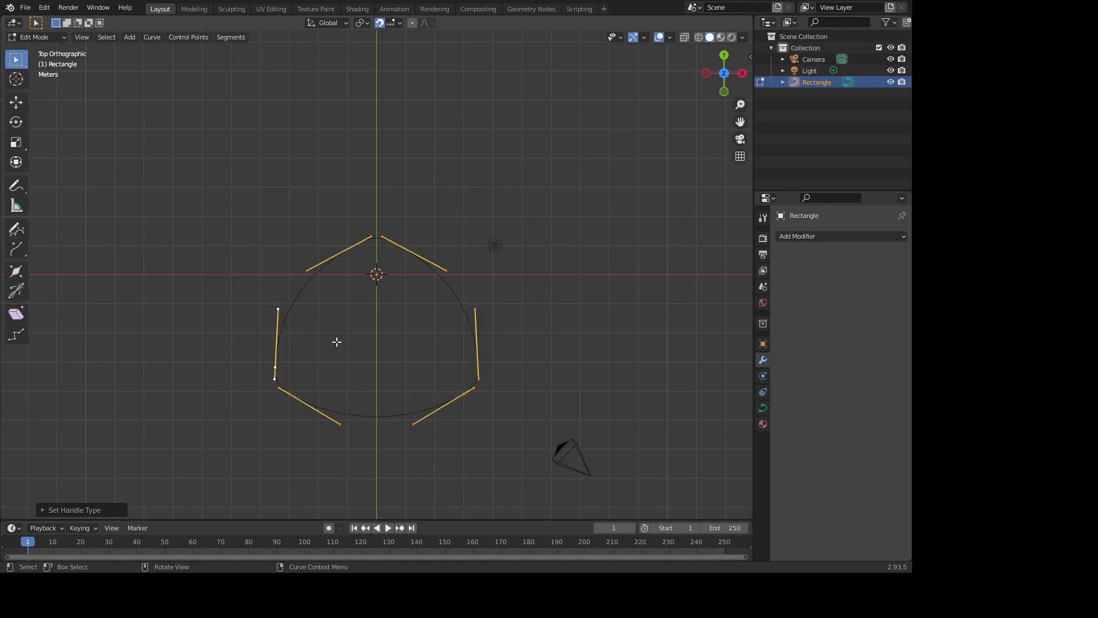
Zoom in on the curve and box-select its two bottom handles
scroll(338, 335, up, 2)
shift+middle_drag(343, 299, 400, 232)
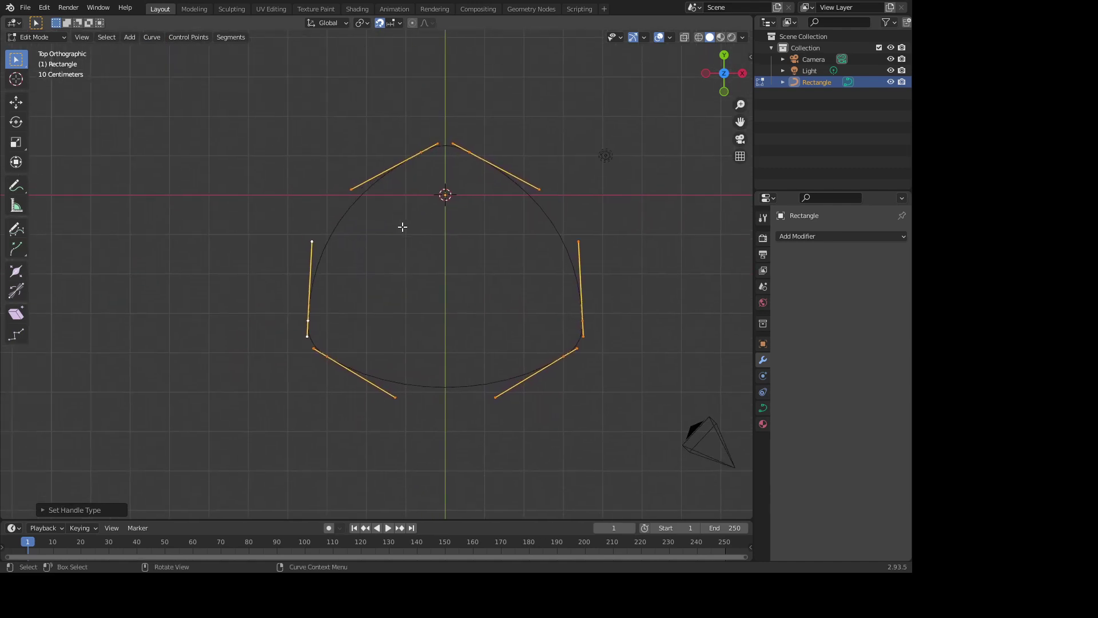
drag(349, 370, 499, 410)
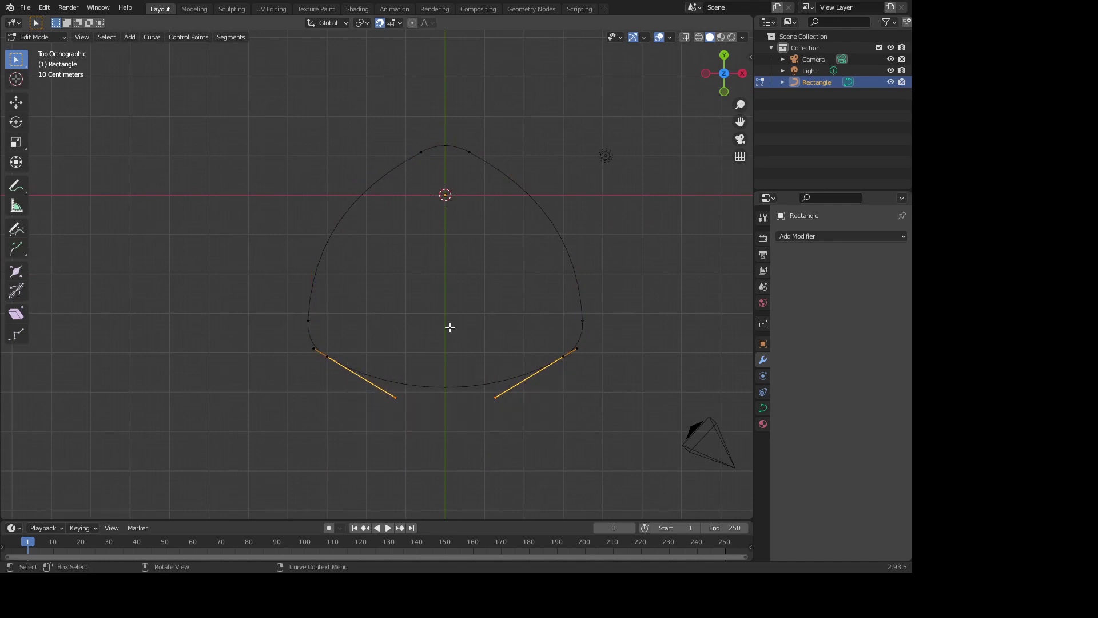
Move the two bottom handles along Y to level the base
key(g)
key(y)
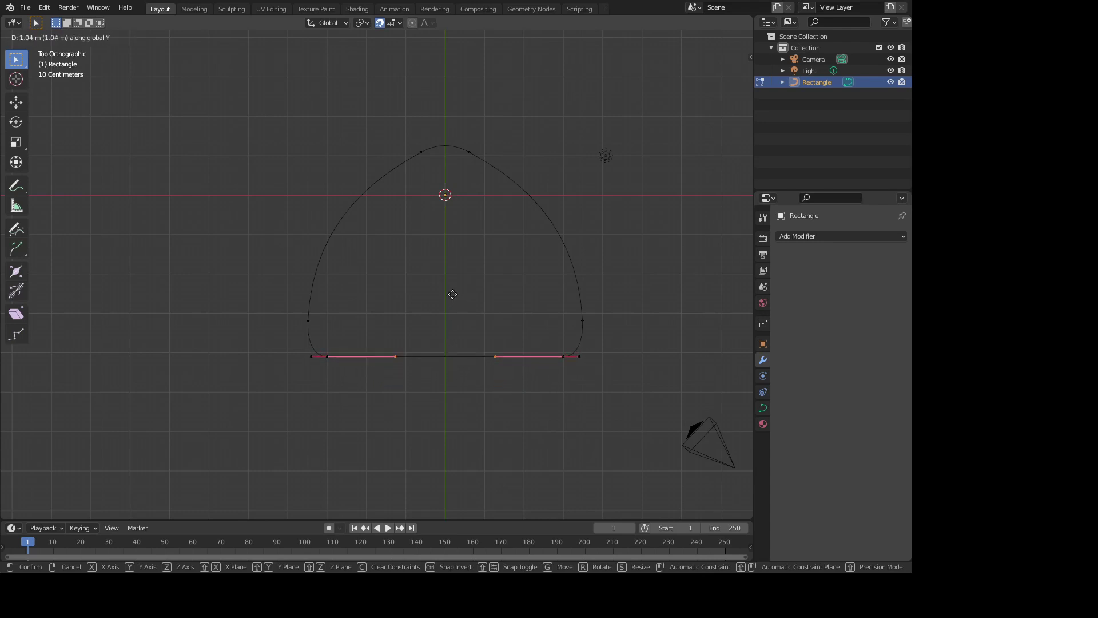
click(452, 294)
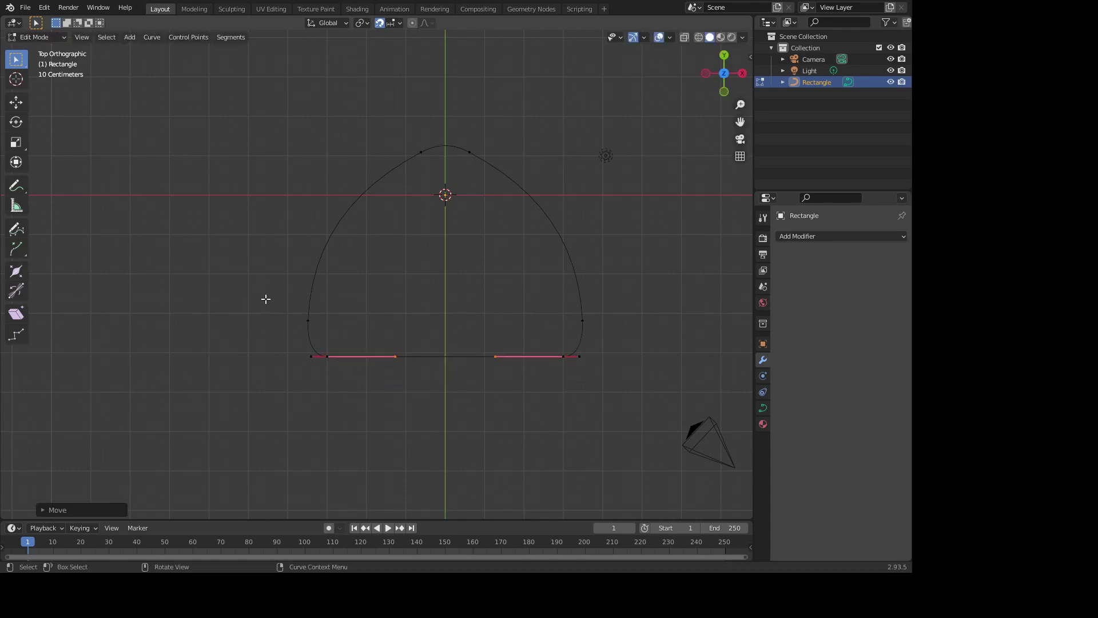
Set overlay Handles to All, then scale down the side and top handles
click(670, 37)
click(647, 310)
click(650, 345)
drag(256, 215, 586, 320)
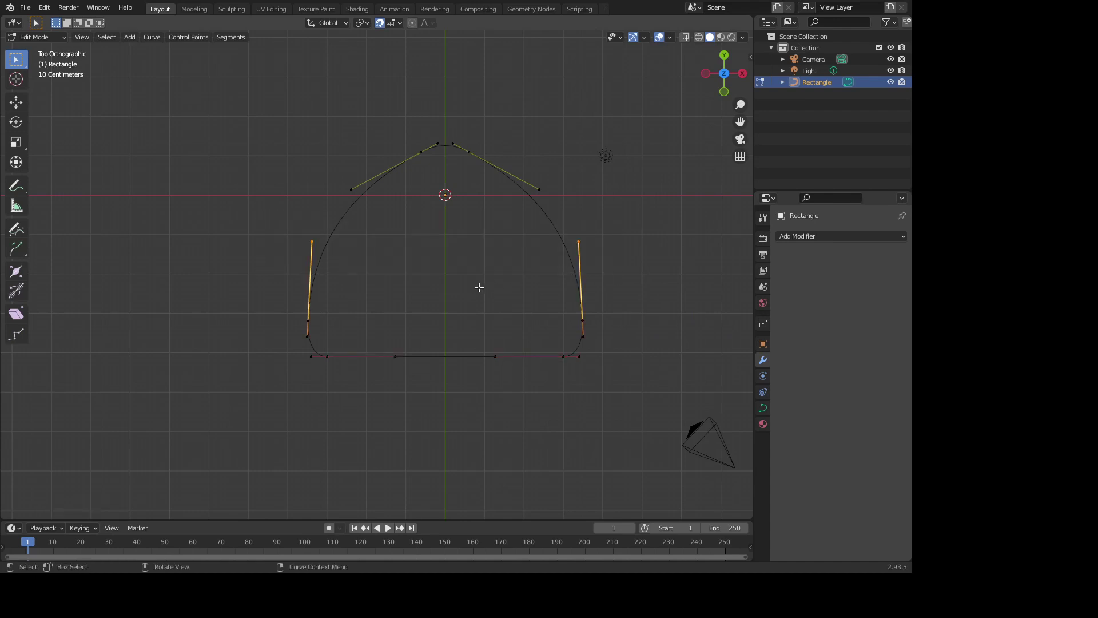
key(s)
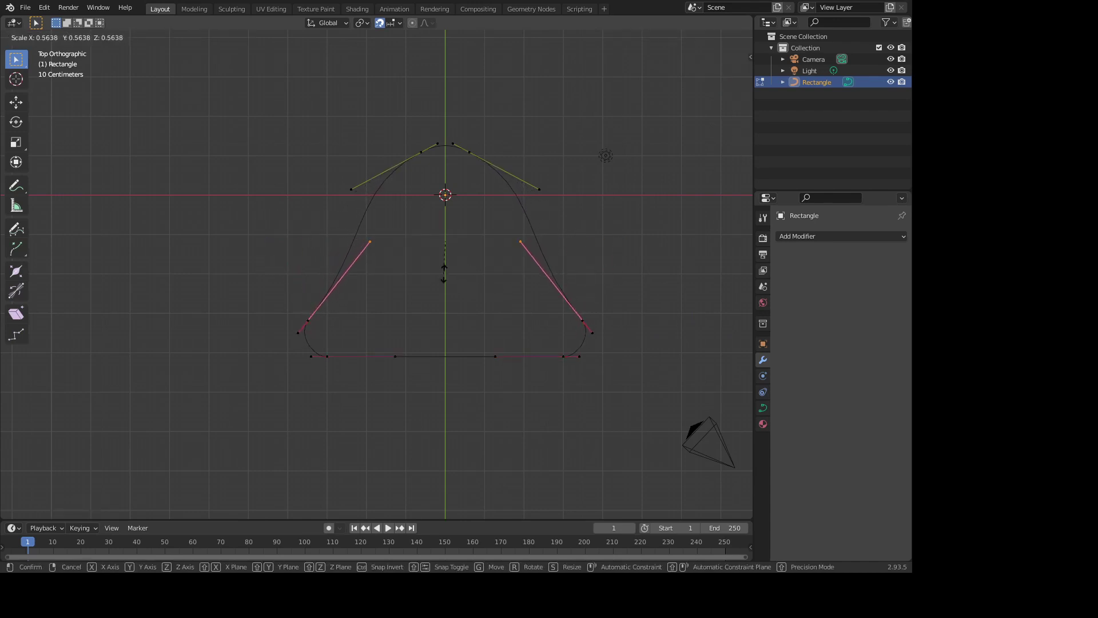
click(459, 276)
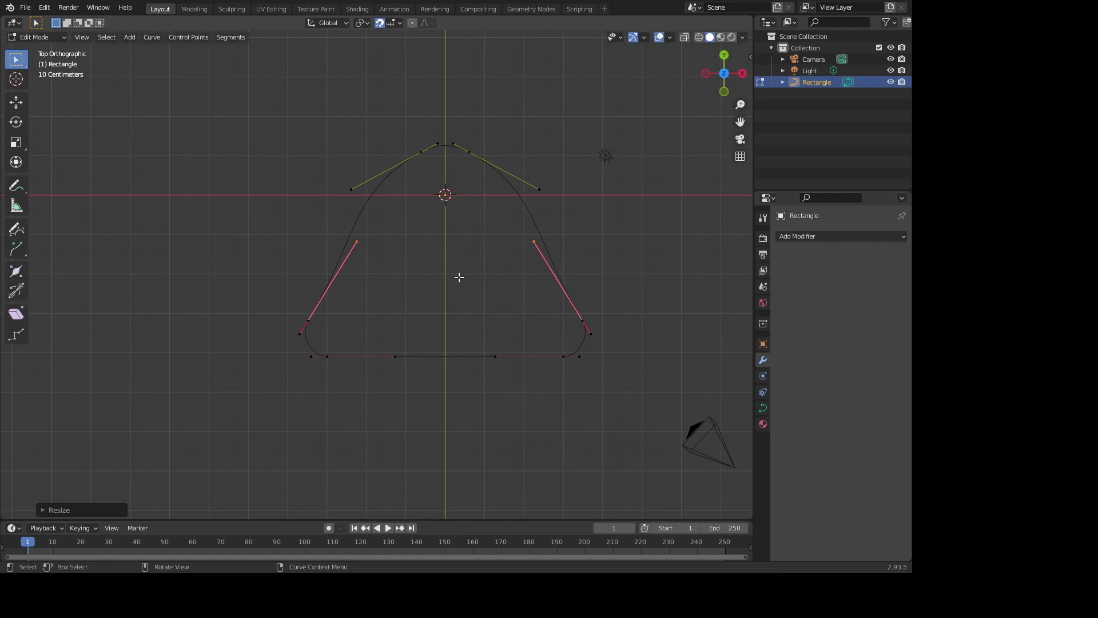
drag(322, 177, 564, 211)
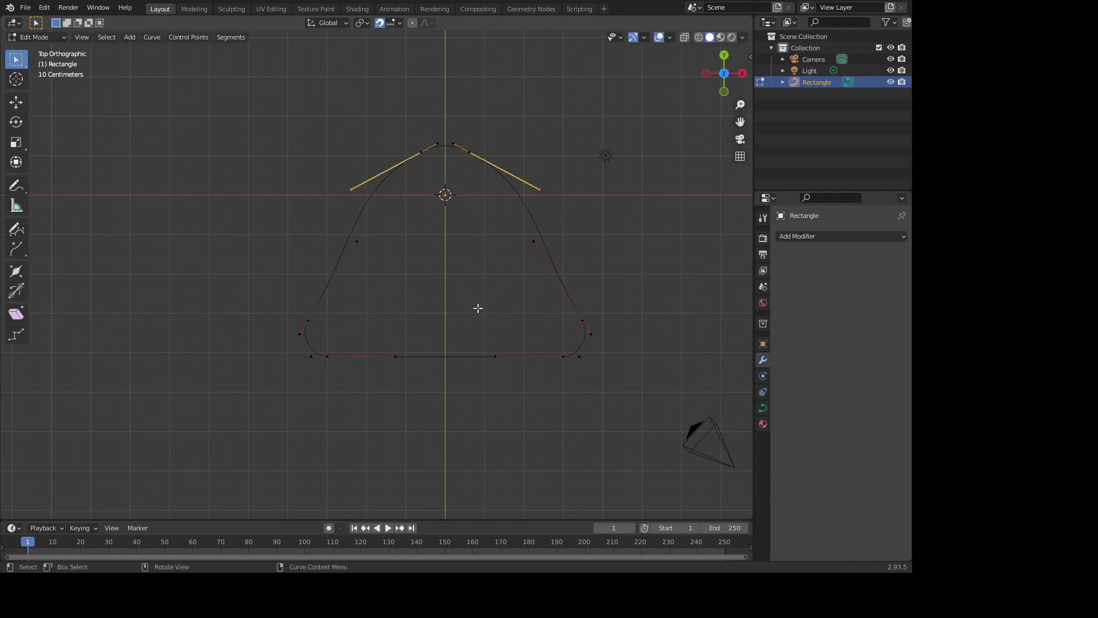
key(s)
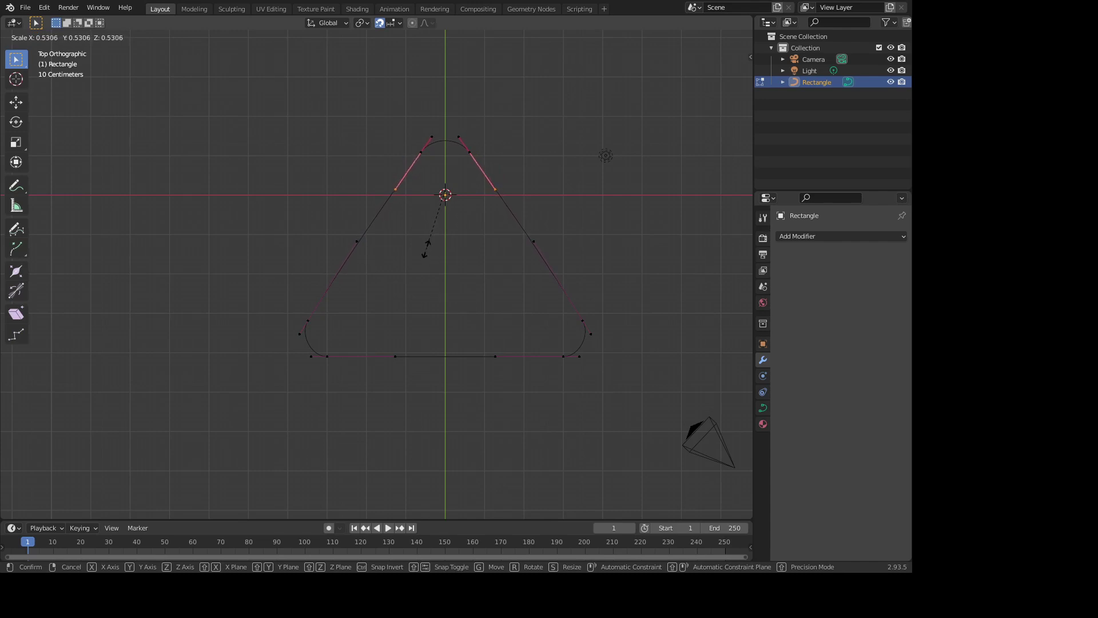
click(428, 250)
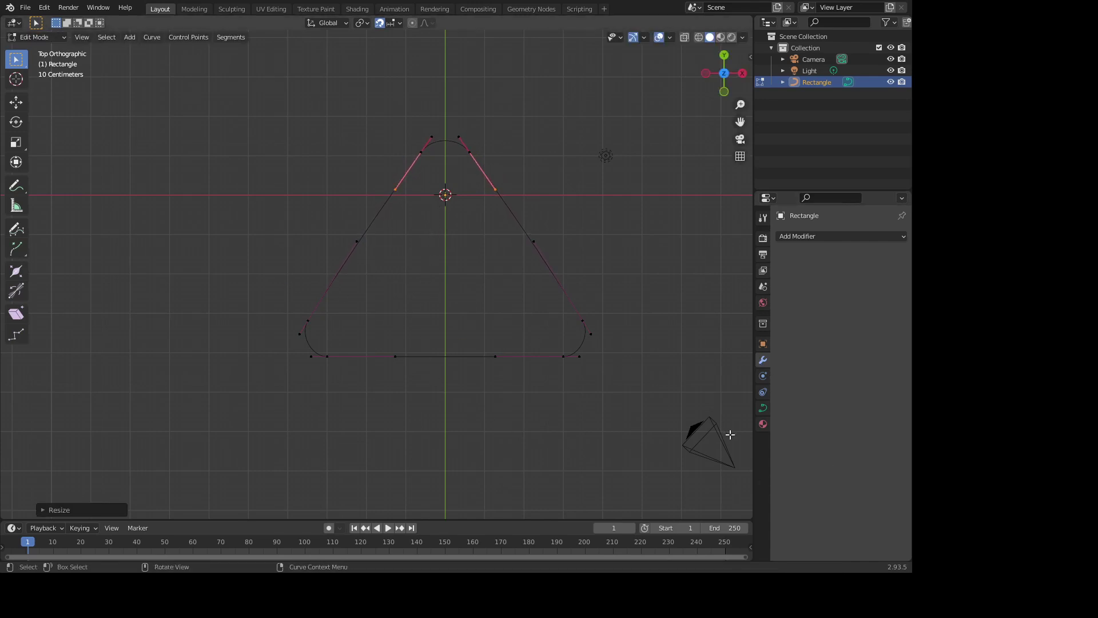
Set the curve's Geometry Bevel Depth to 0.03 m and return to Object Mode
click(763, 408)
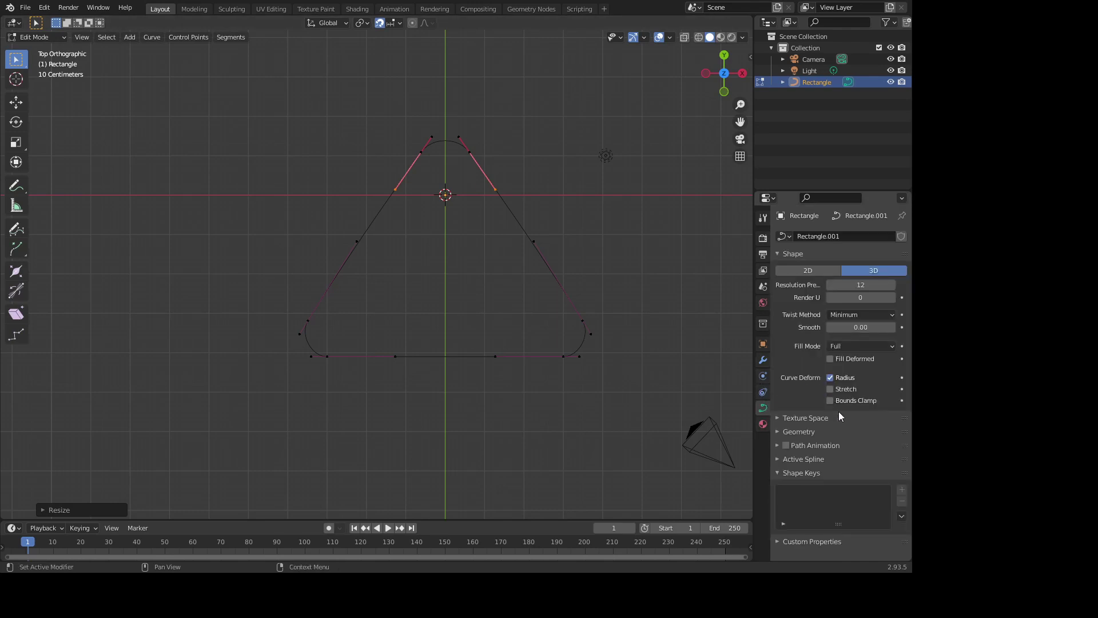
click(777, 431)
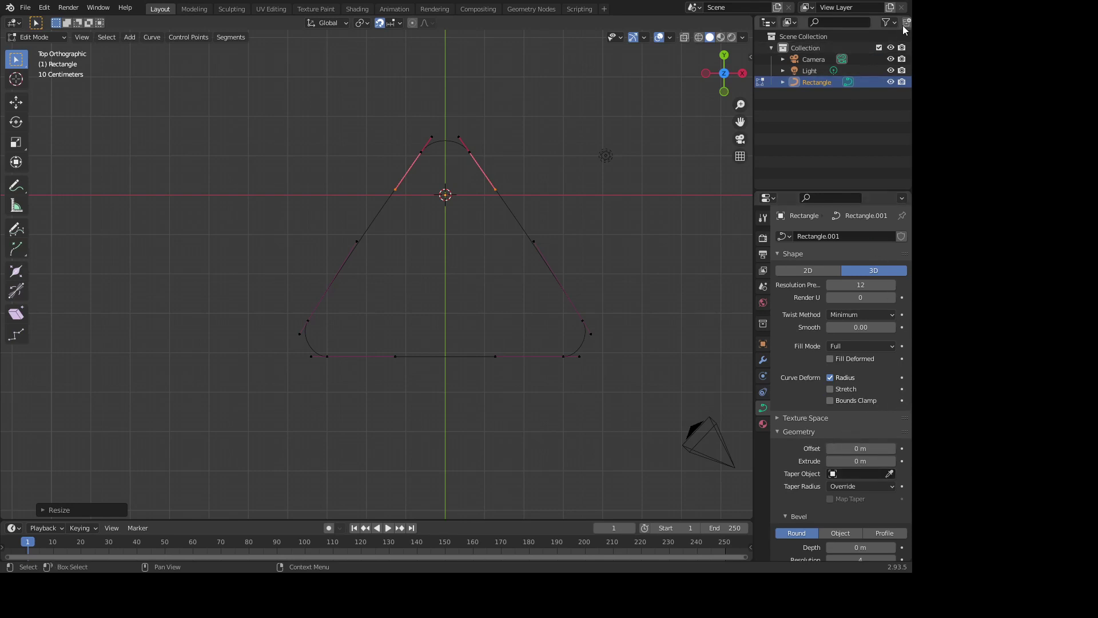
drag(909, 59, 910, 59)
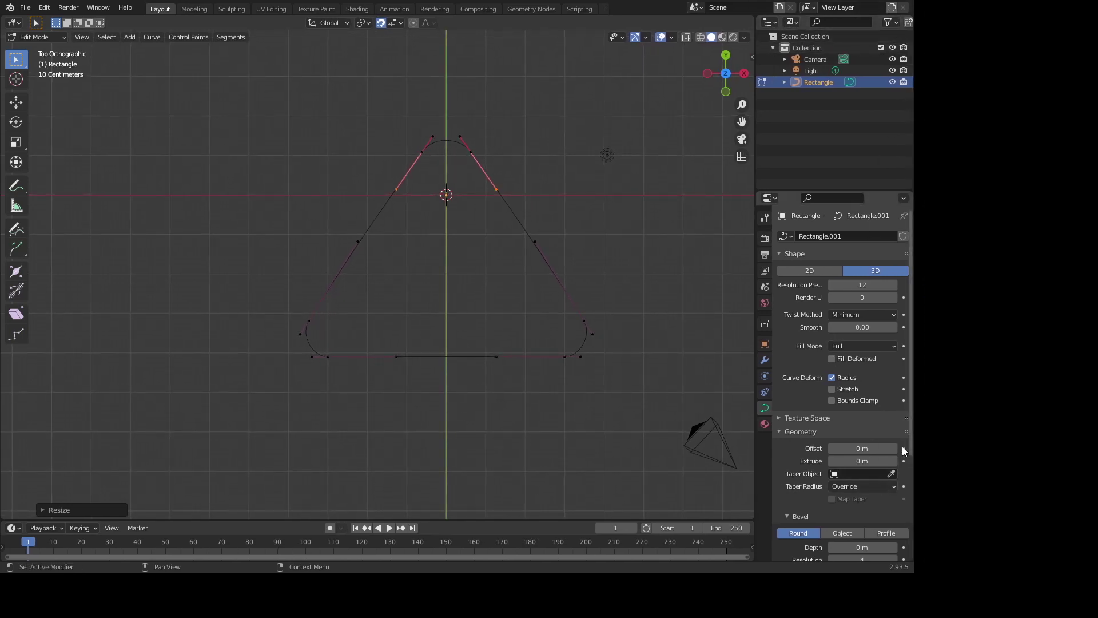
scroll(910, 437, down, 5)
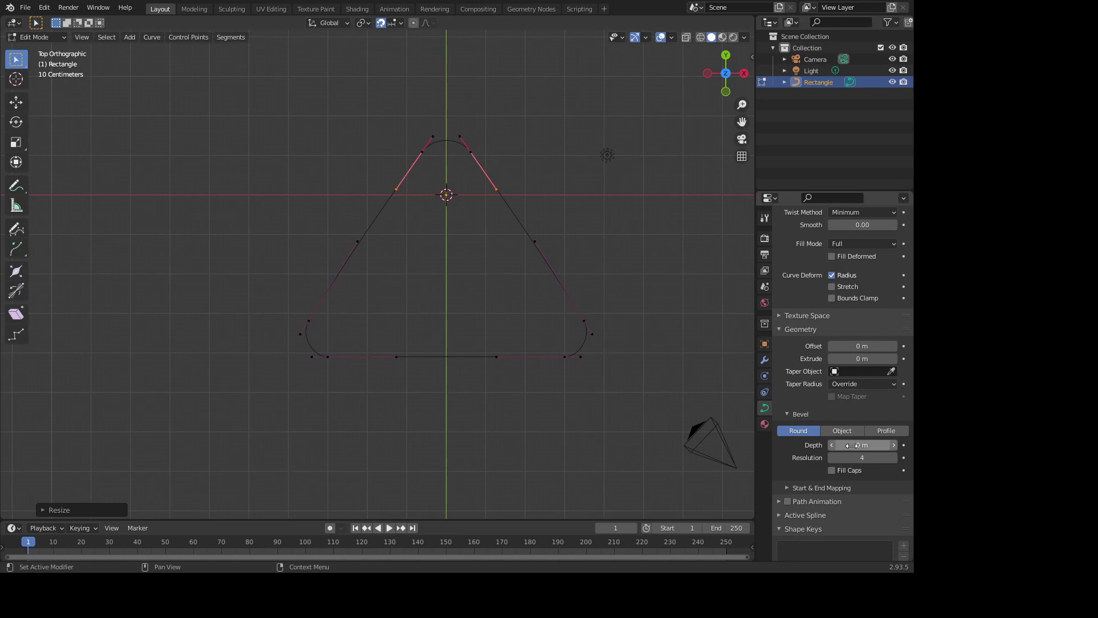
click(894, 444)
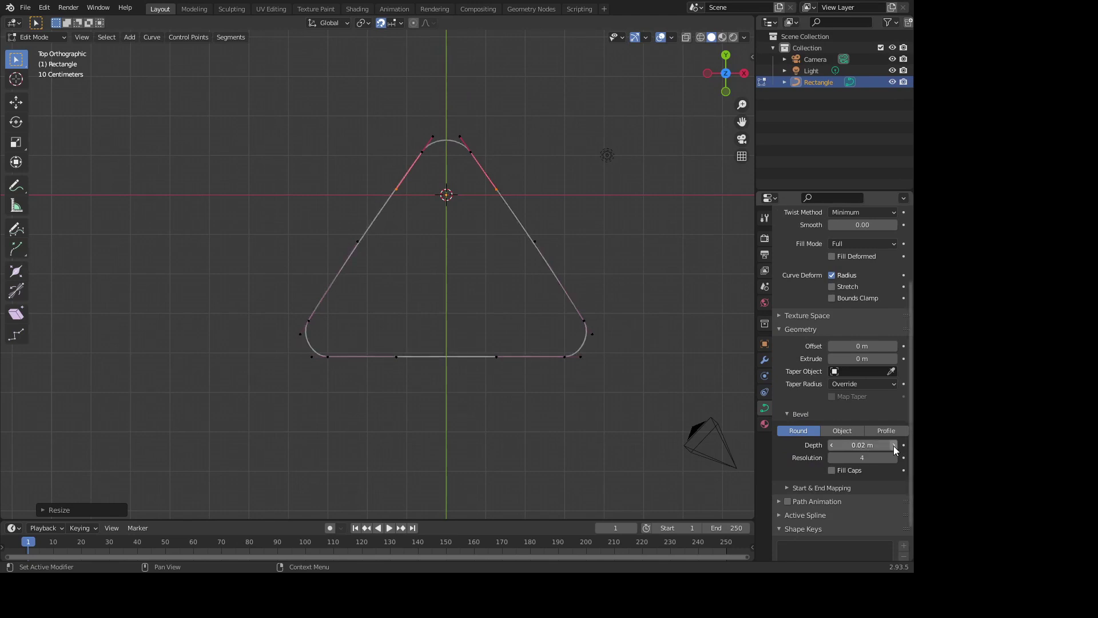
click(894, 445)
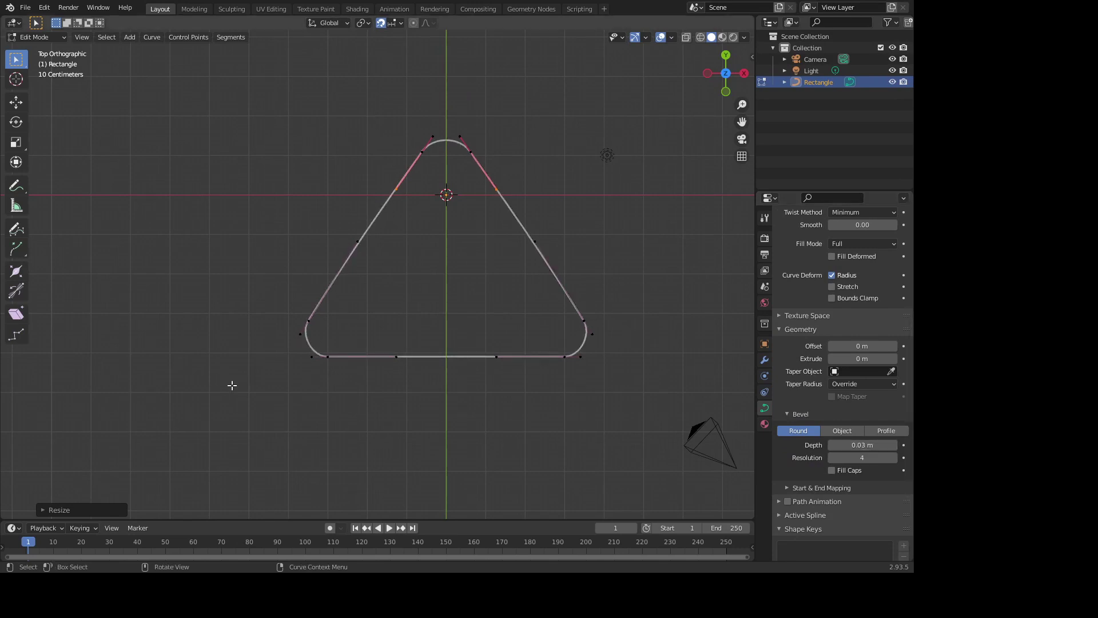
key(Tab)
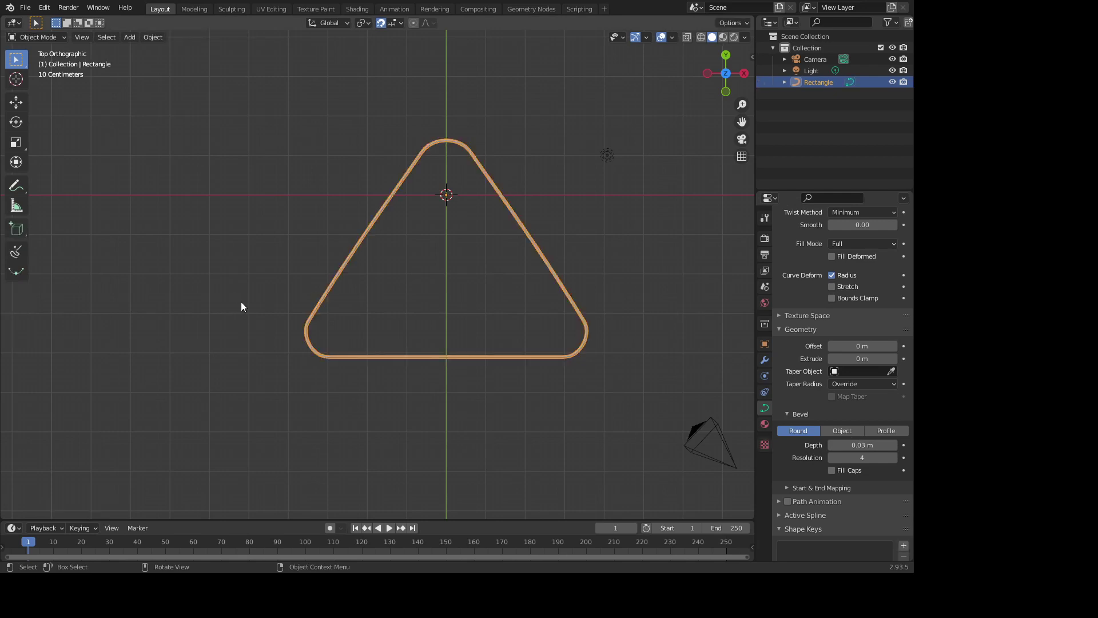
In Edit Mode, turn off snapping and freely scale the two mid-side handles
key(Tab)
key(Tab)
key(Tab)
key(Tab)
key(Tab)
drag(322, 224, 606, 282)
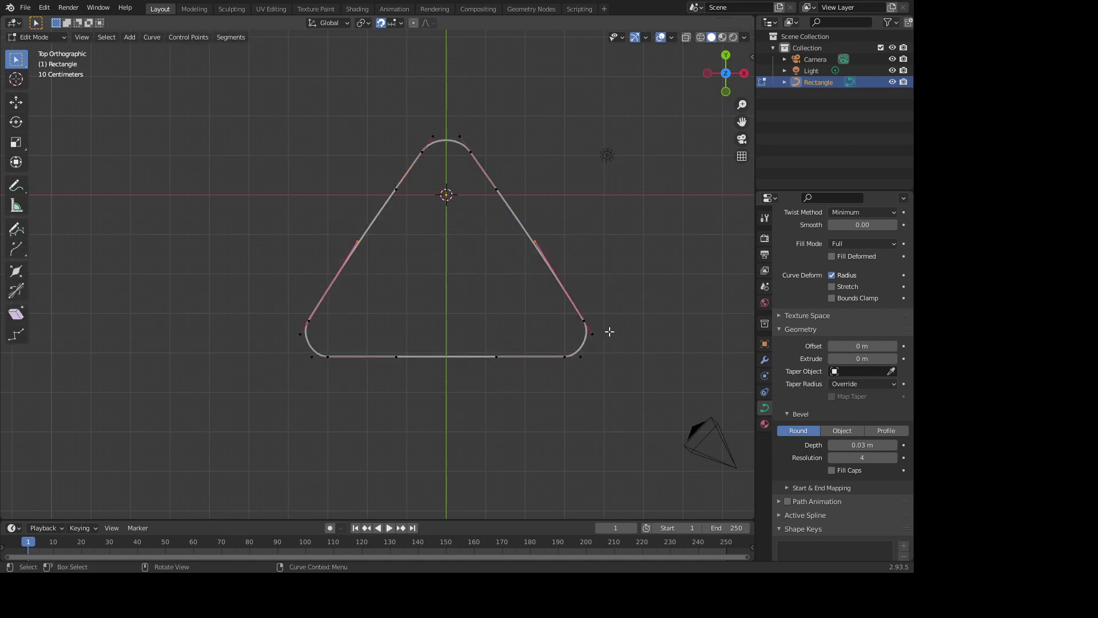
click(381, 24)
key(s)
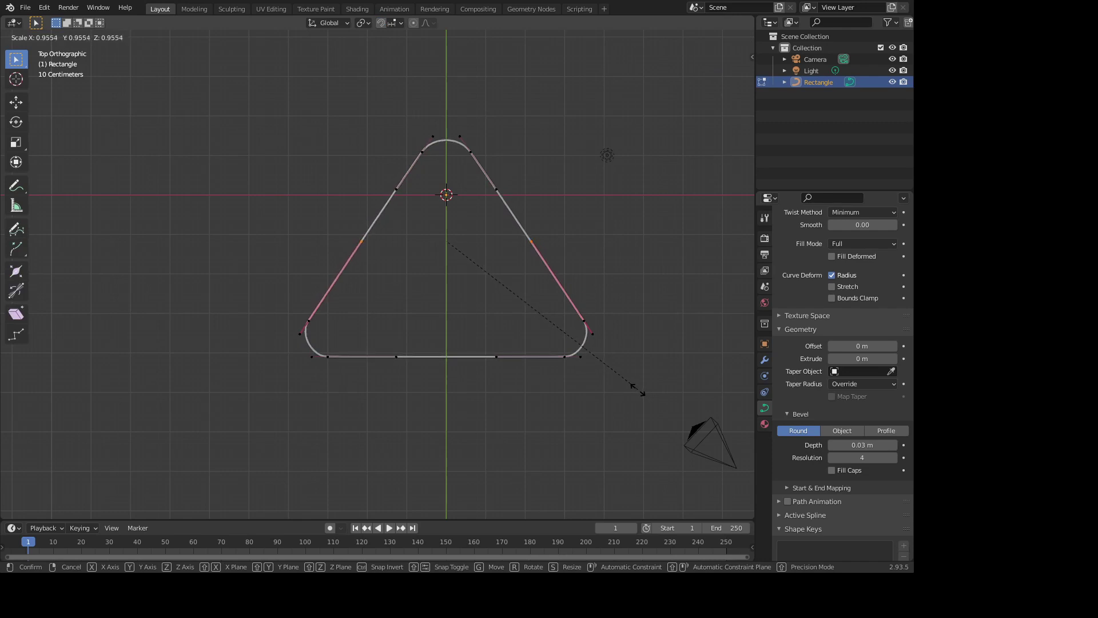
click(638, 390)
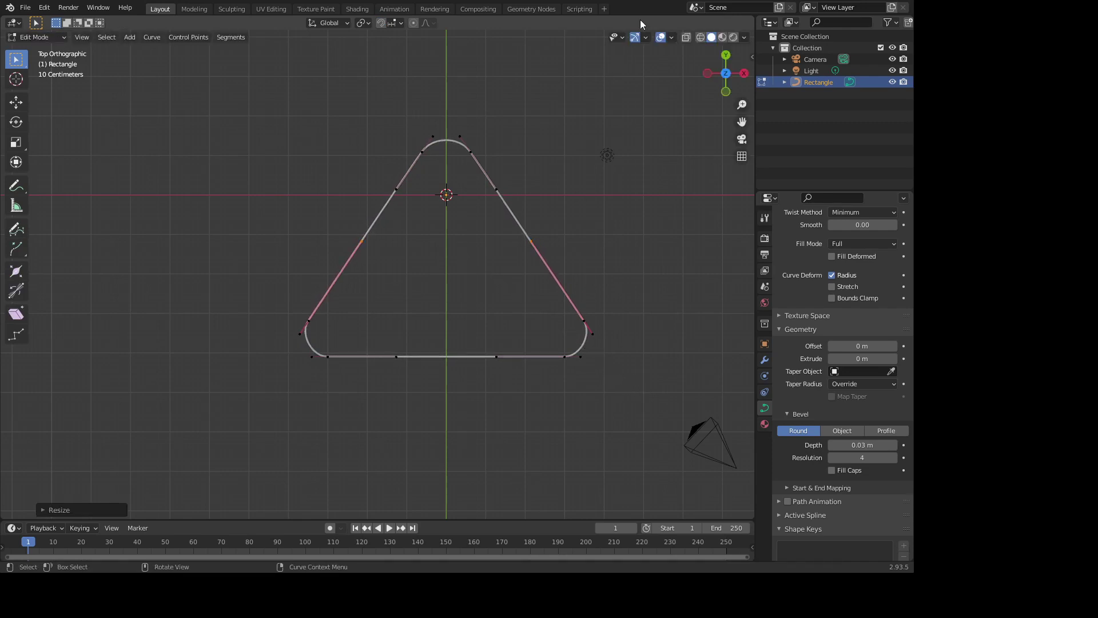
Hide viewport overlays and rescale the handles while previewing the clean outline
click(657, 38)
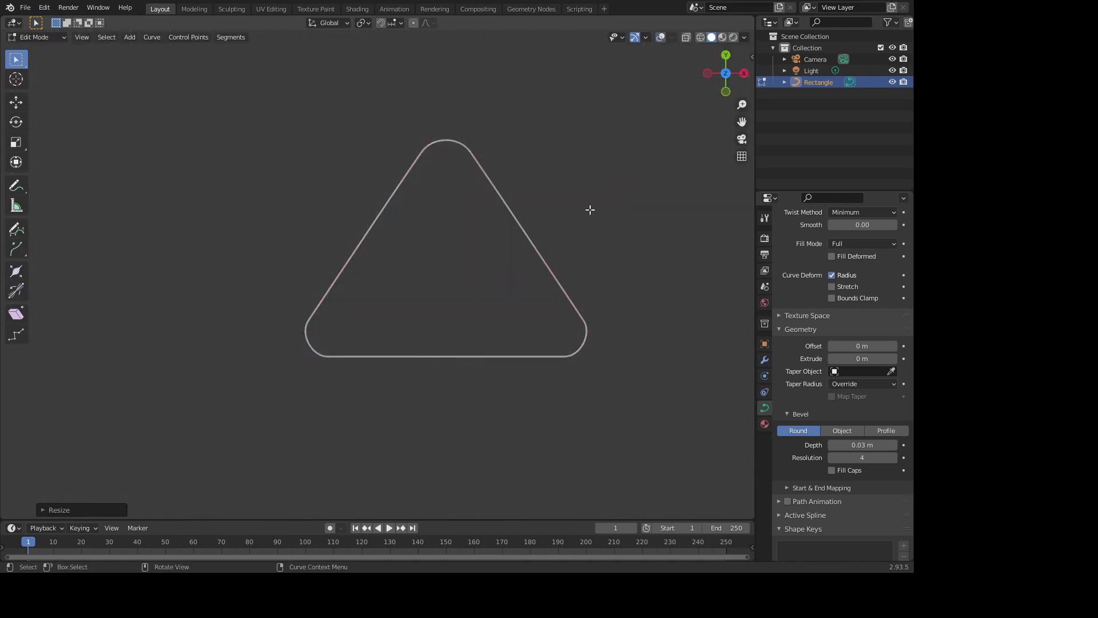
key(s)
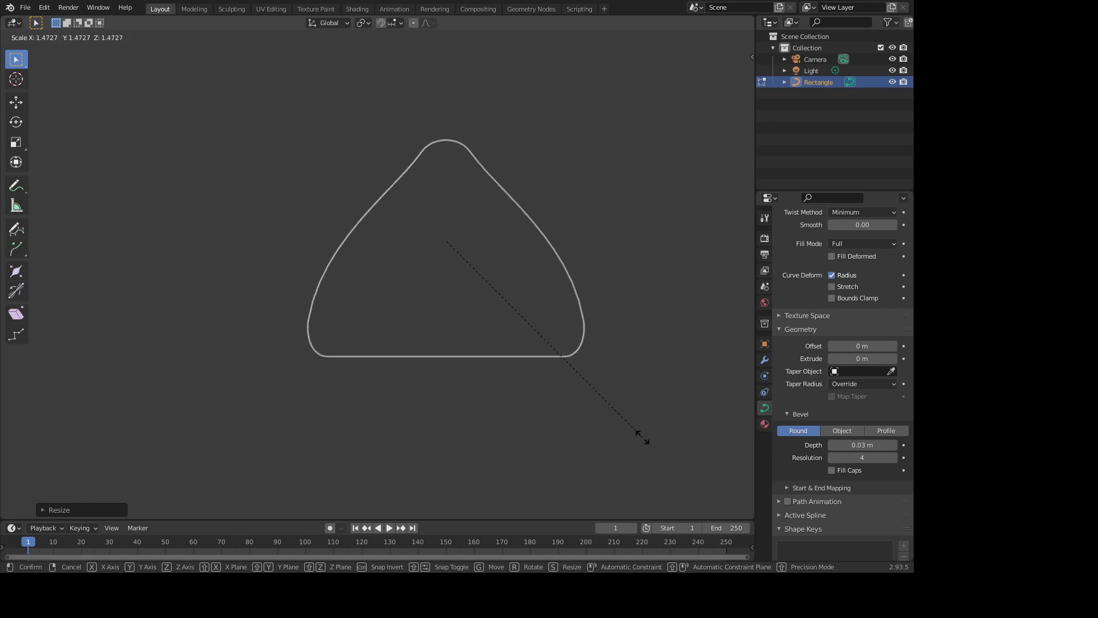
click(565, 394)
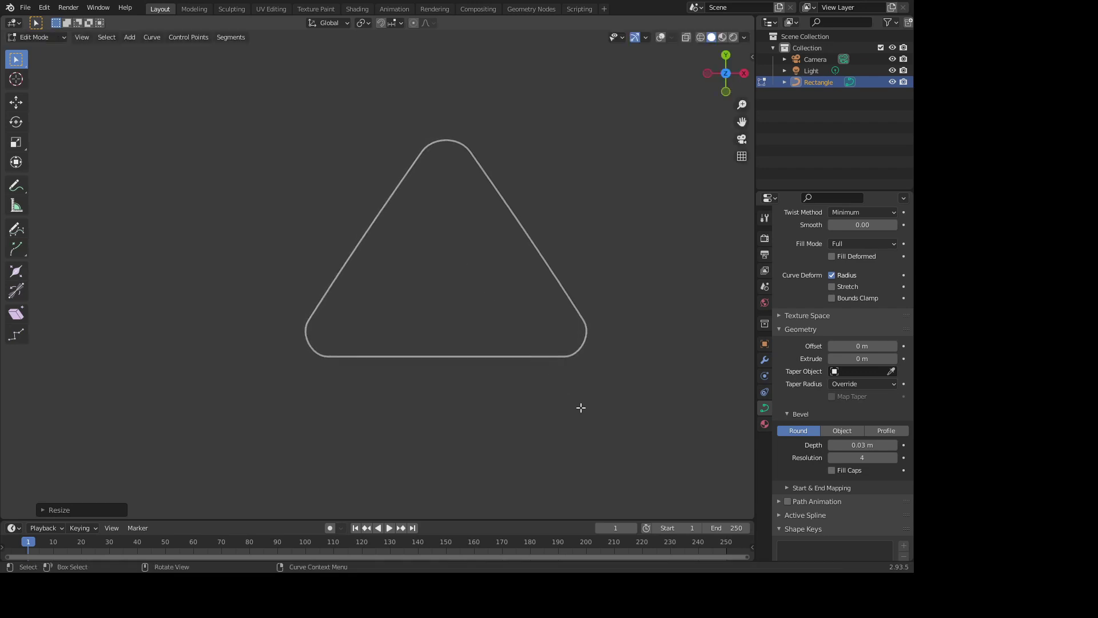
Turn overlays back on, select all curve points, and bring up the handle type options
click(659, 37)
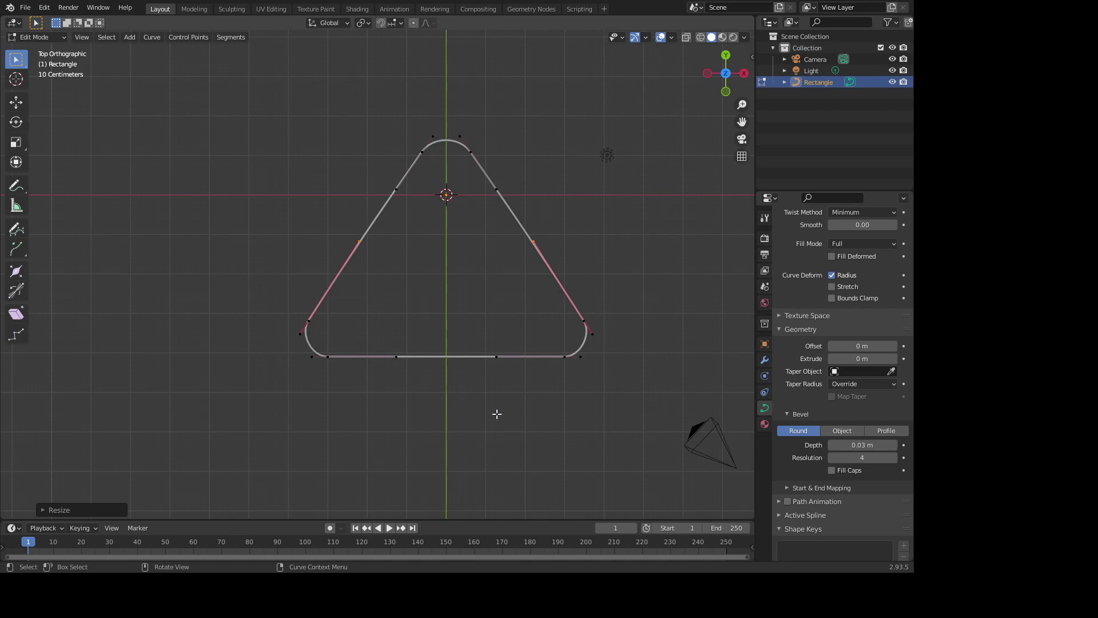
key(a)
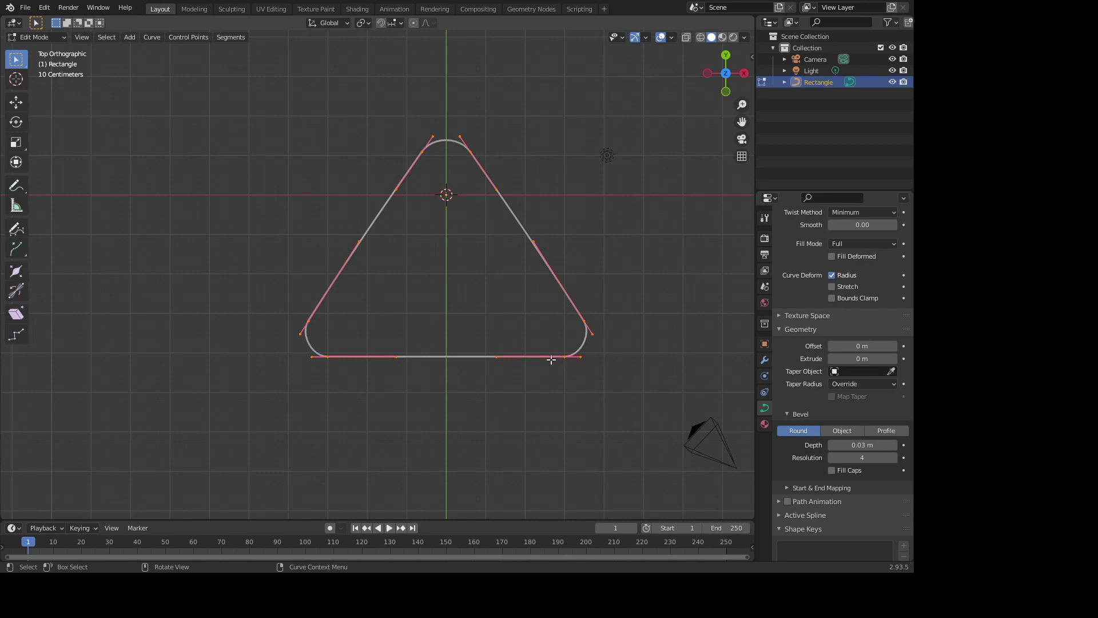
right_click(571, 378)
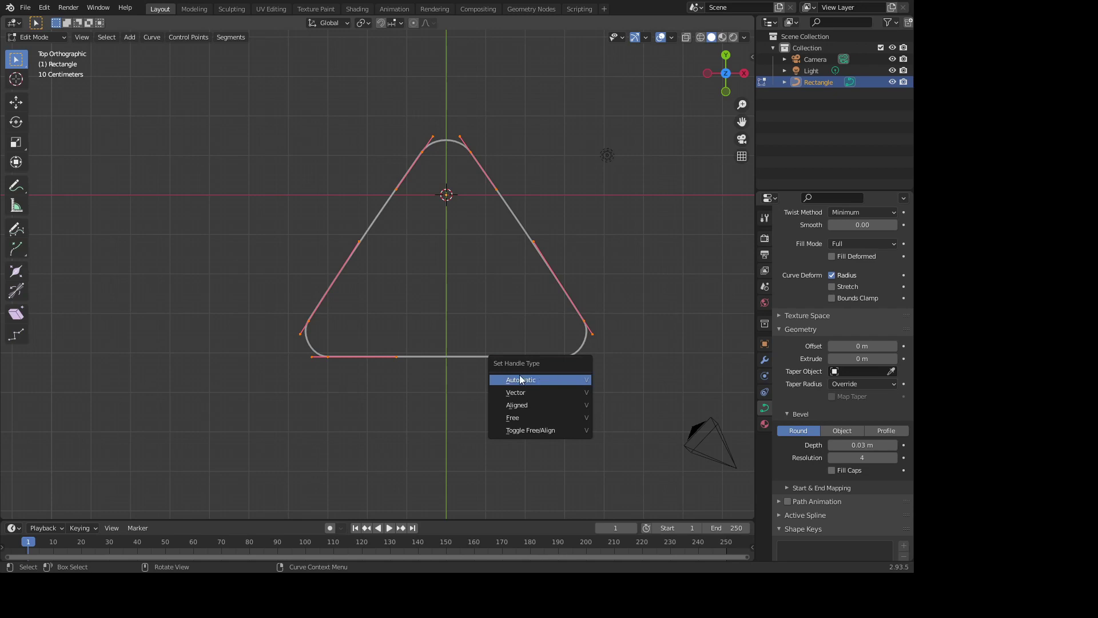